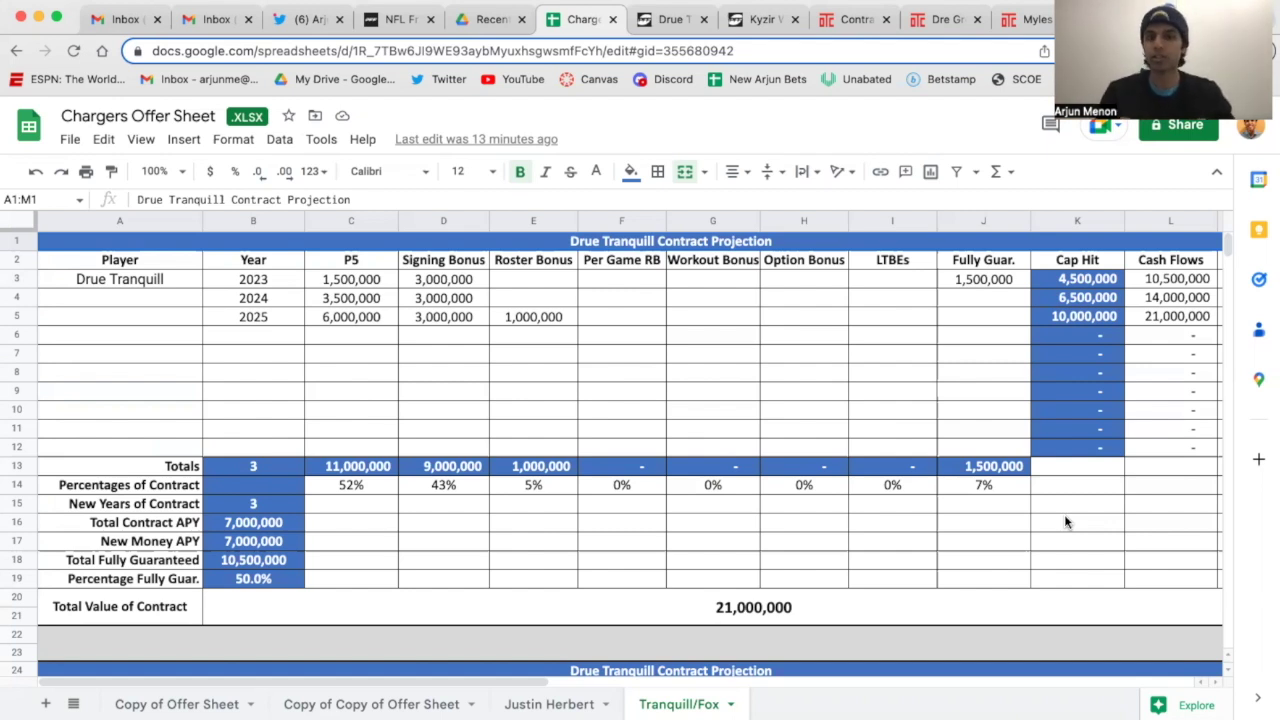
Review Drue Tranquill's contract projection: signing bonus proration, 2023 P5 salary and full guarantee, and the 2025 cap hit and dead money
left_click_drag(468, 283, 474, 317)
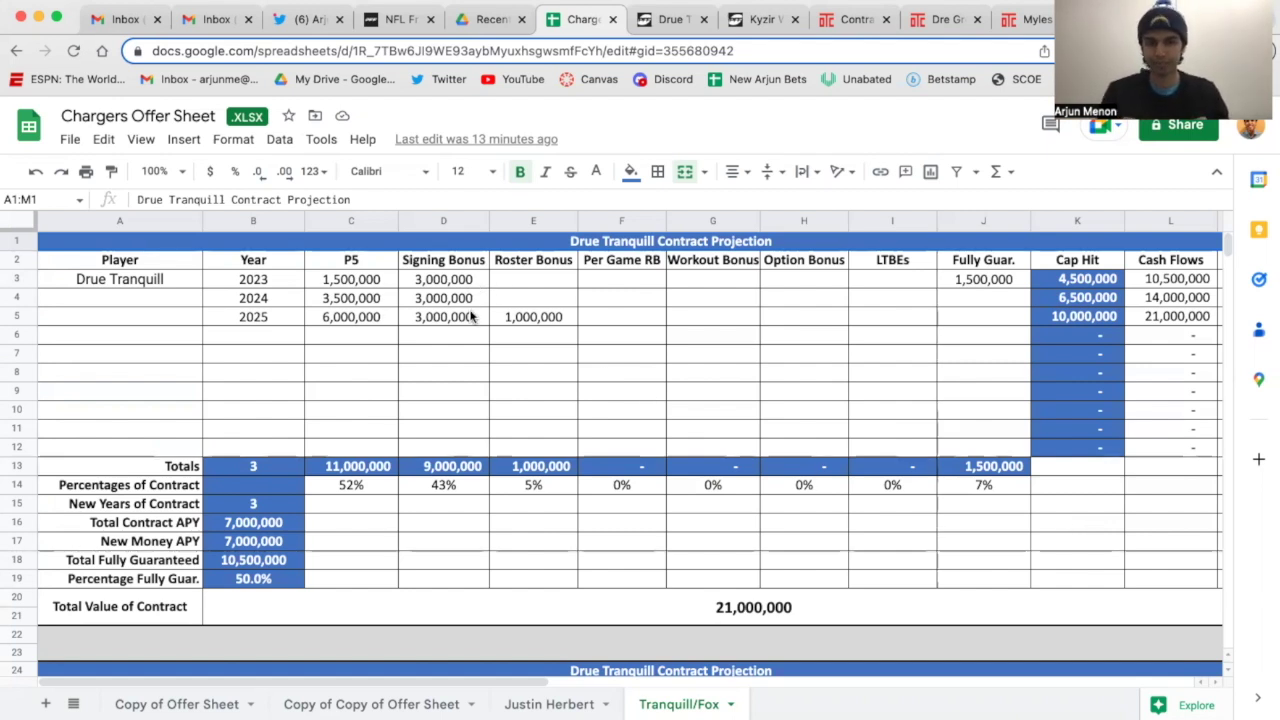
left_click(1000, 281)
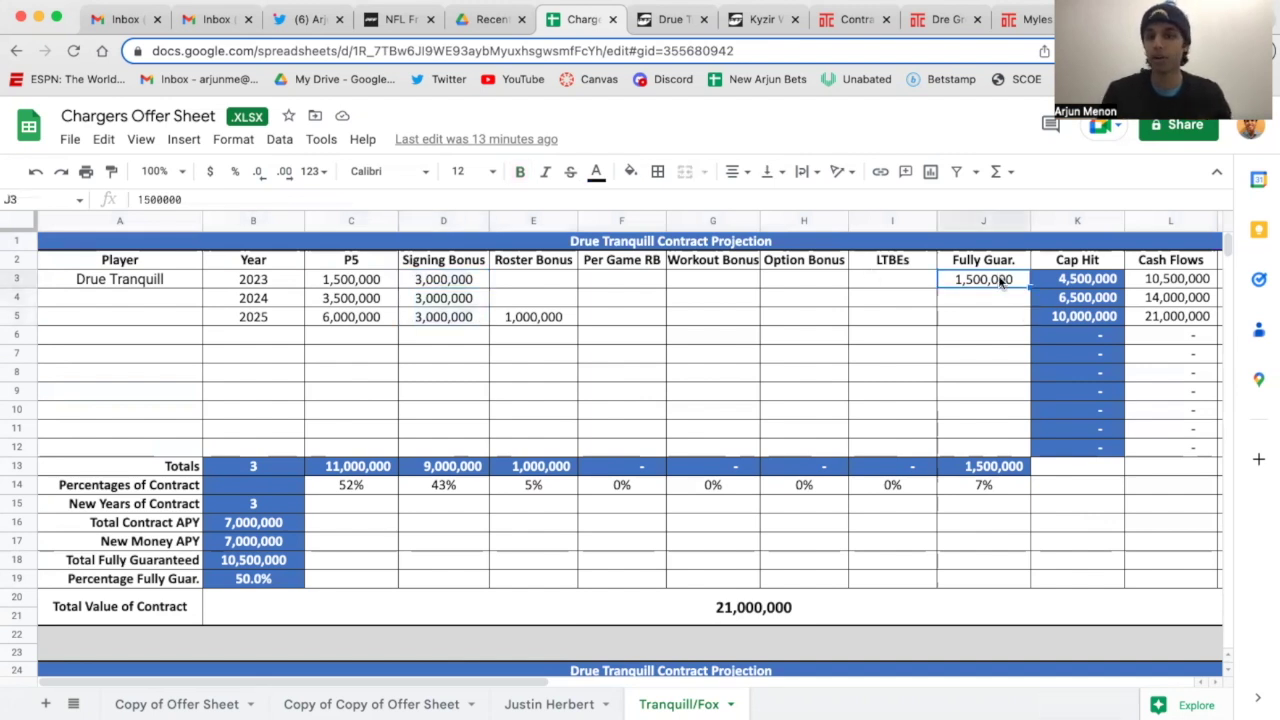
left_click(337, 285)
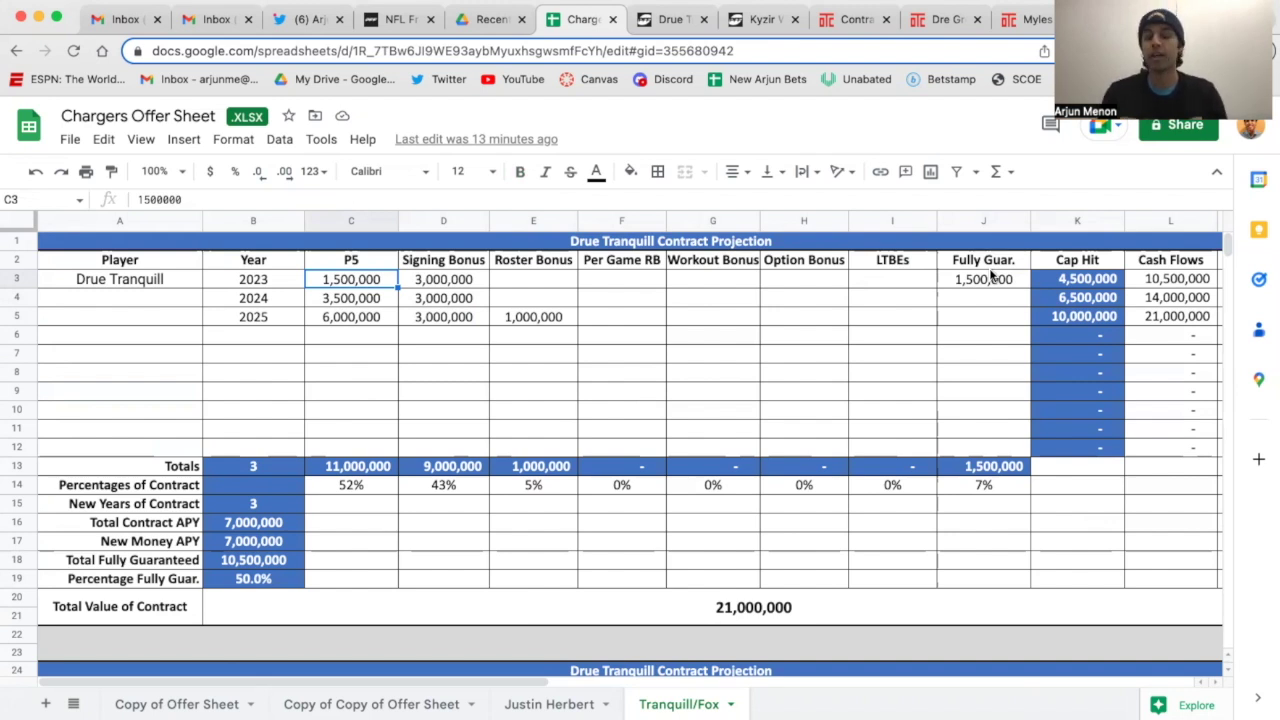
left_click(828, 328)
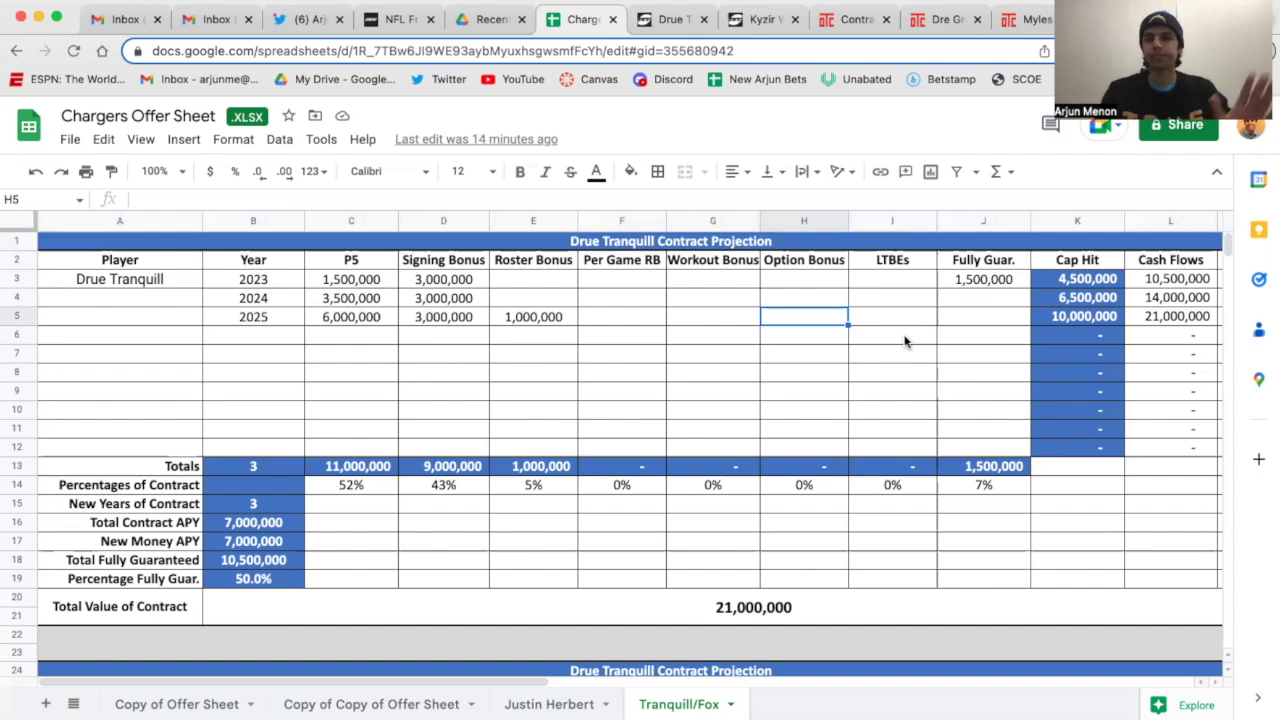
left_click(751, 378)
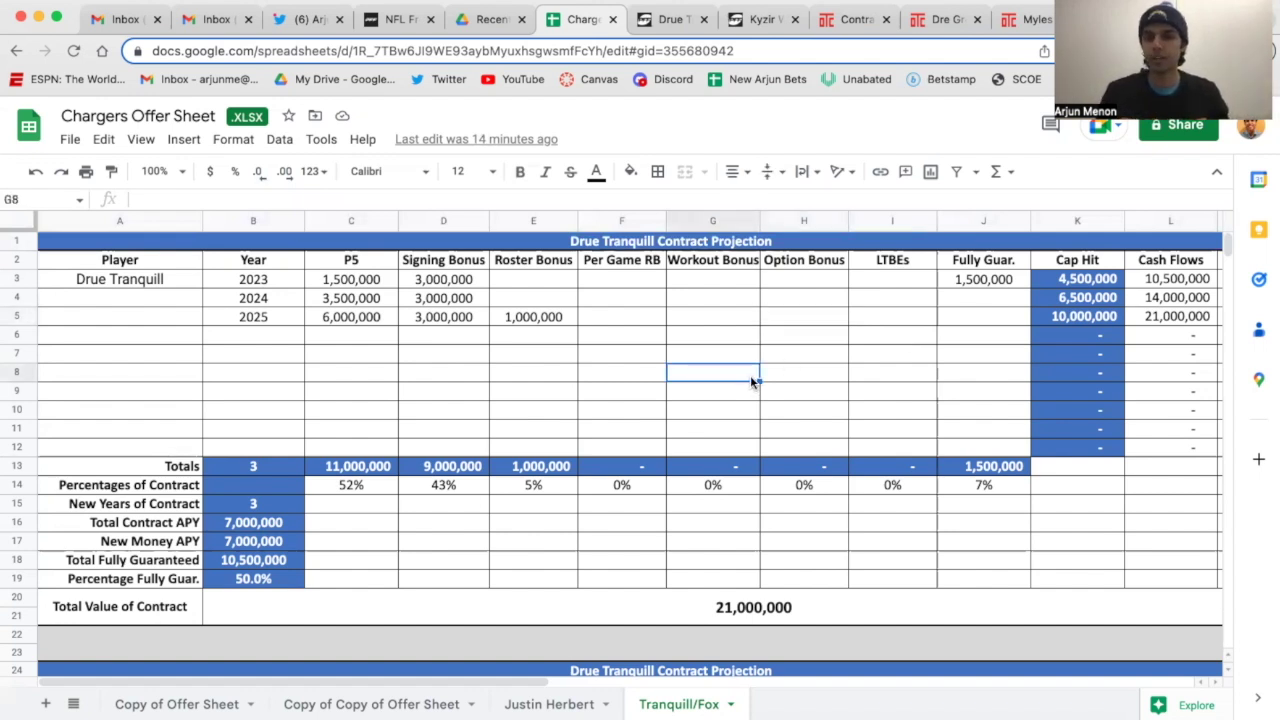
left_click(1053, 320)
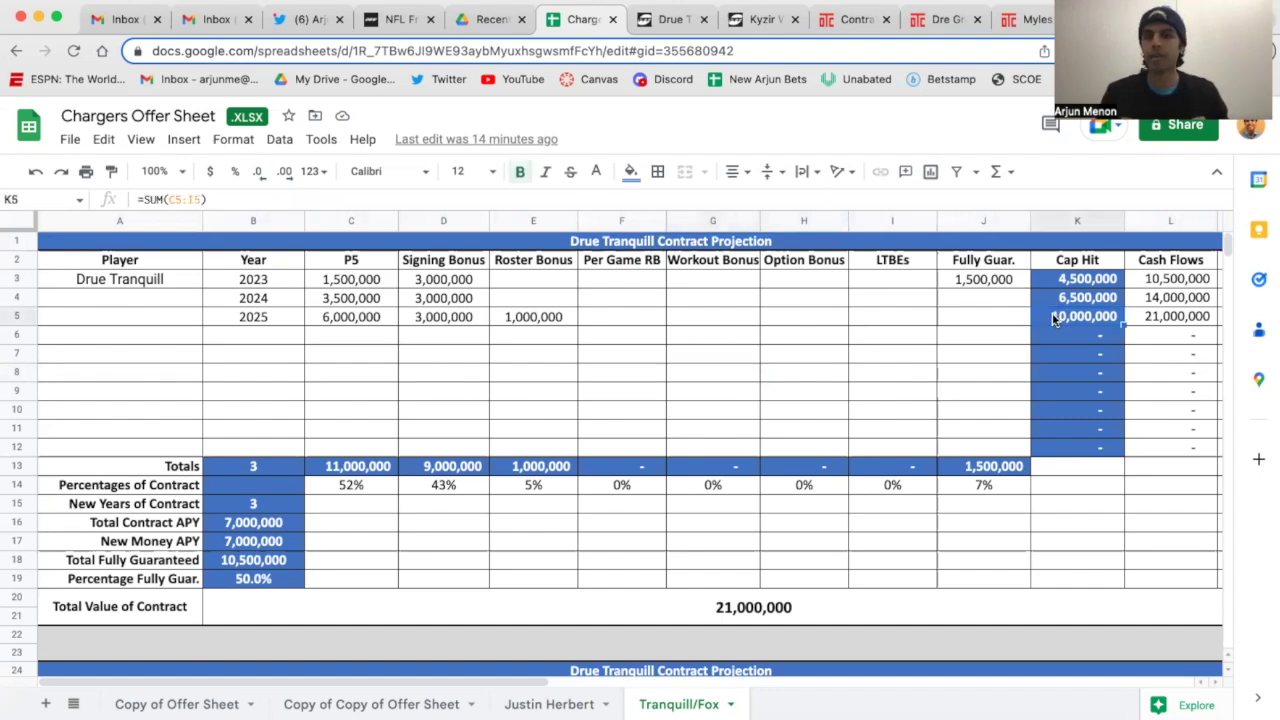
scroll(1050, 320, "right", 3)
left_click(1010, 317)
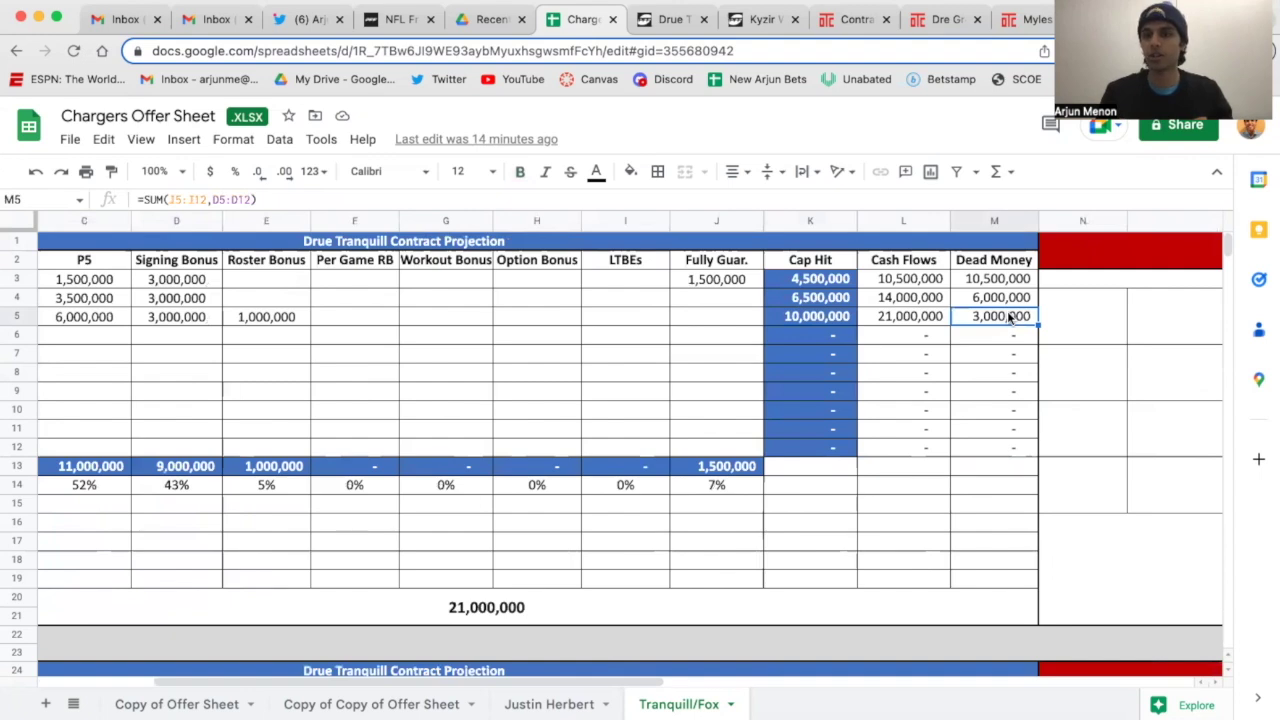
scroll(1008, 317, "left", 3)
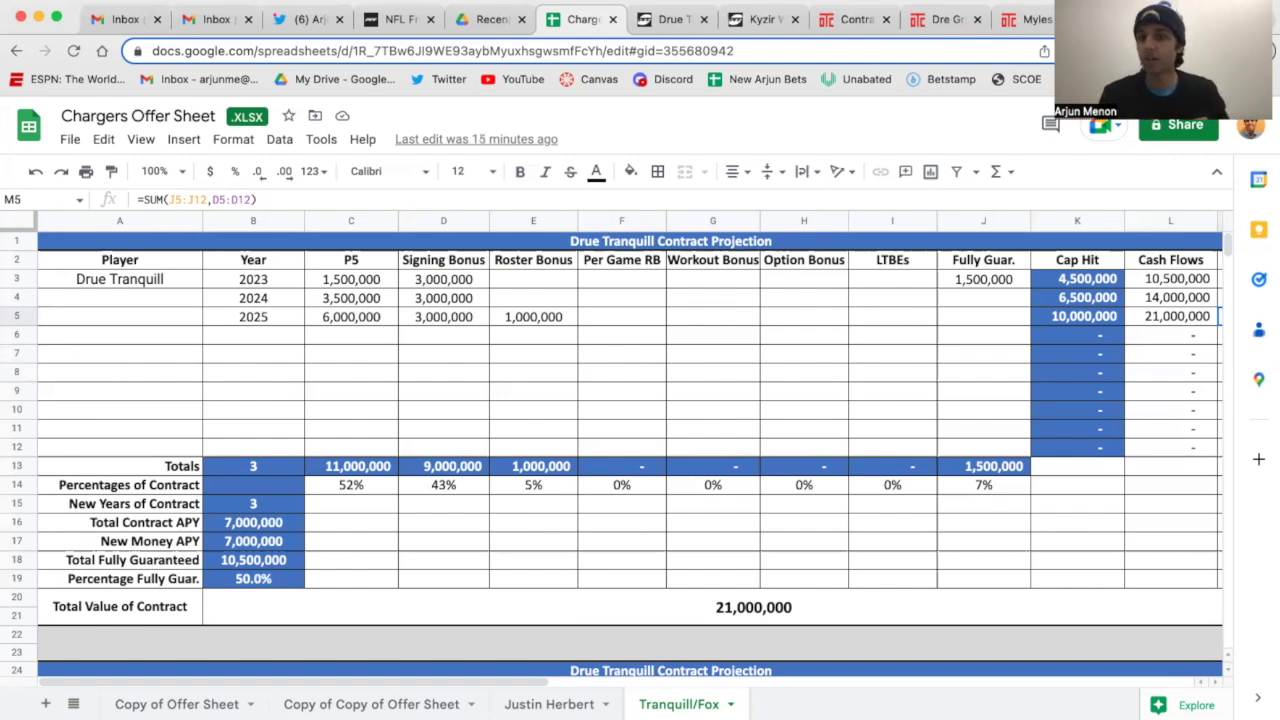
Compare the pressure and sack figures of Drue Tranquill's 2022 season with Kyzir White's 2021 season on their PFF defense pages
left_click(670, 19)
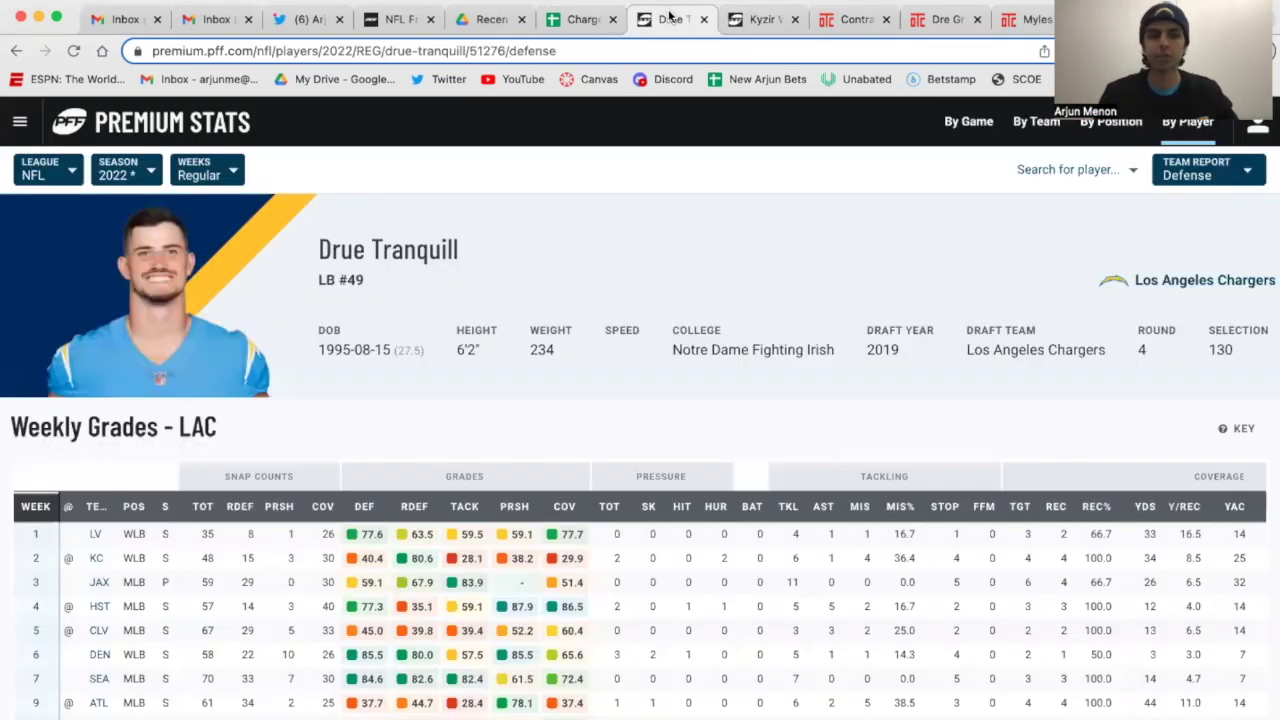
scroll(663, 459, "down", 6)
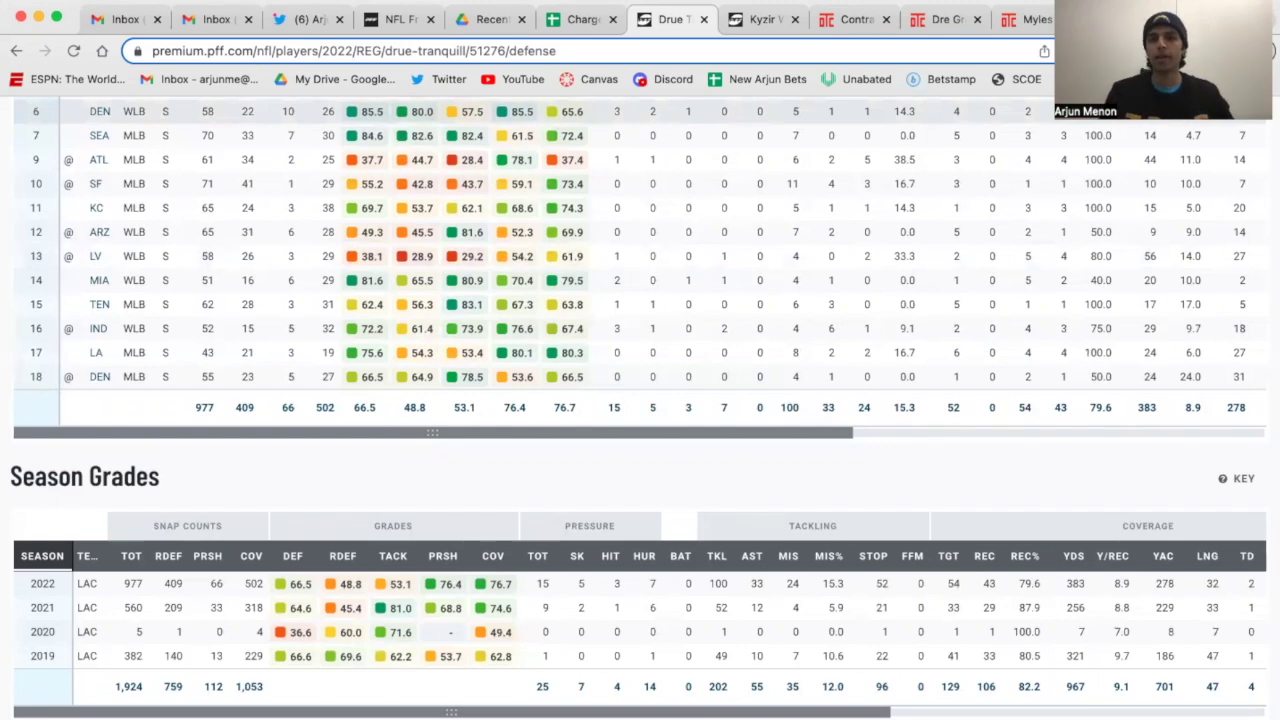
left_click(755, 17)
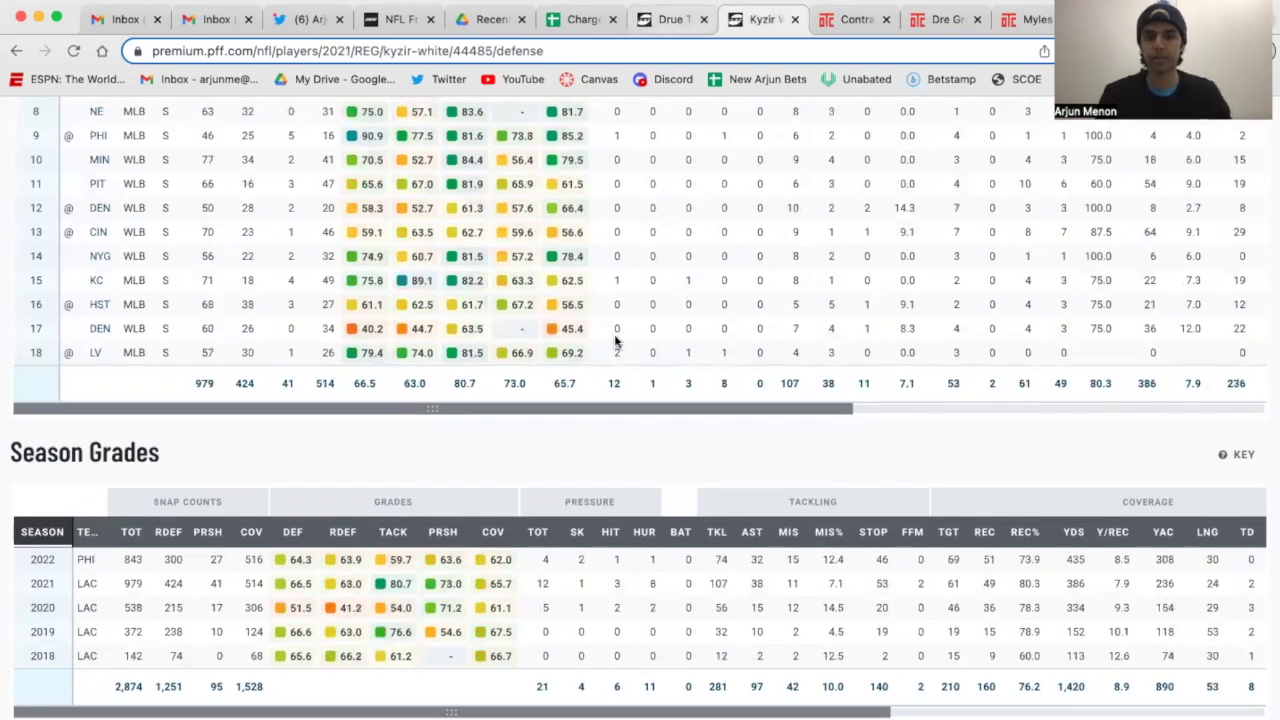
left_click(672, 22)
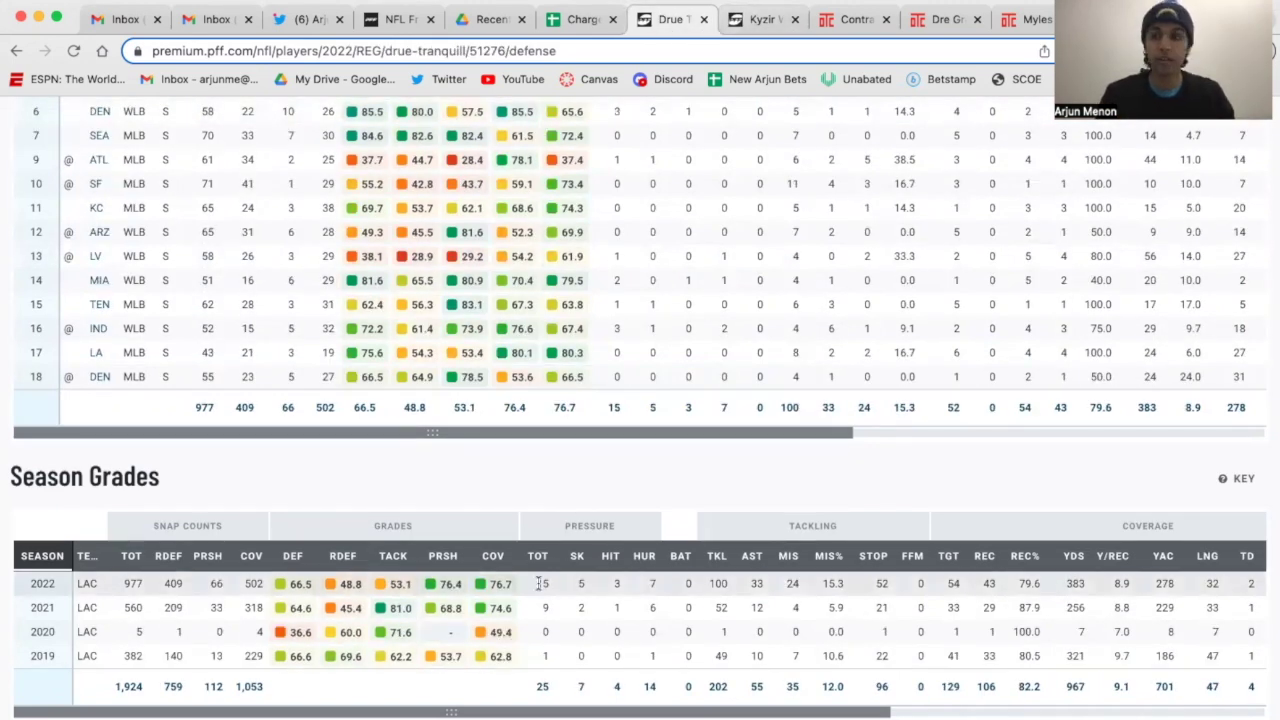
key("ctrl+Tab")
double_click(541, 585)
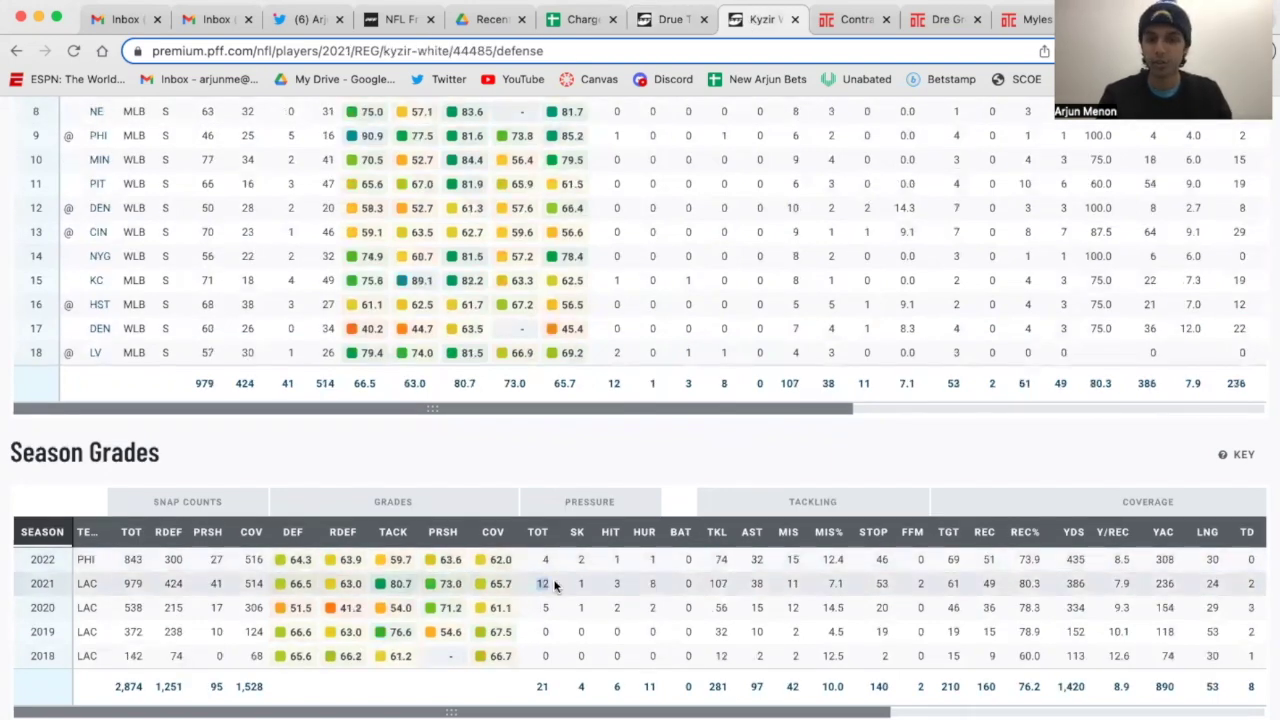
left_click(603, 589)
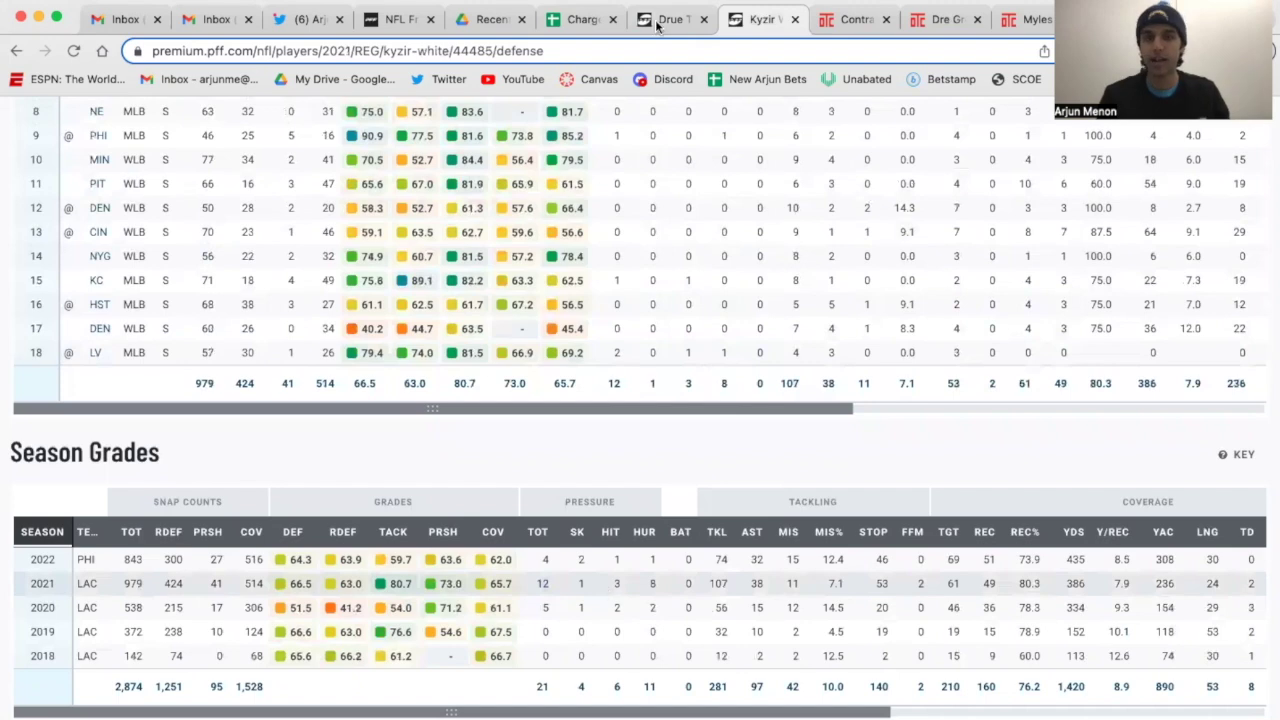
key("ctrl+shift+Tab")
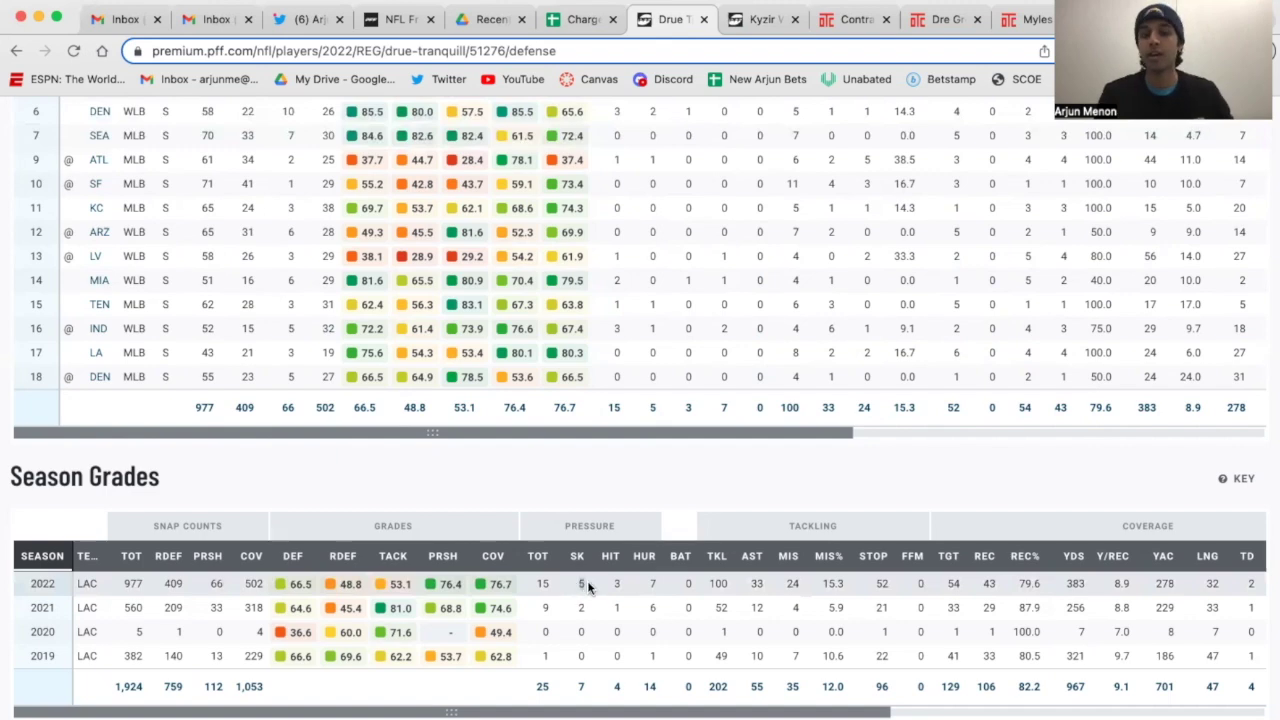
left_click(762, 18)
left_click(655, 19)
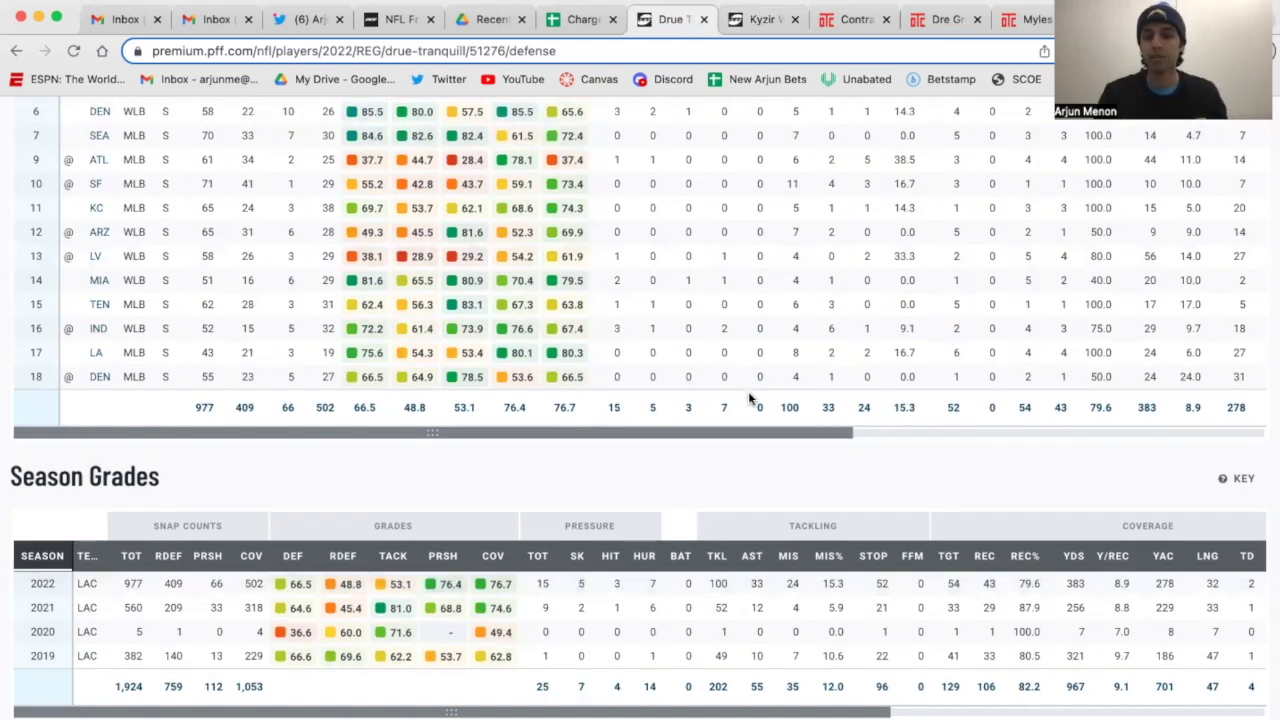
Compare tackles, assists and missed tackles between Drue Tranquill's 2022 season and Kyzir White's 2021 season in the PFF season grades
left_click_drag(709, 586, 765, 593)
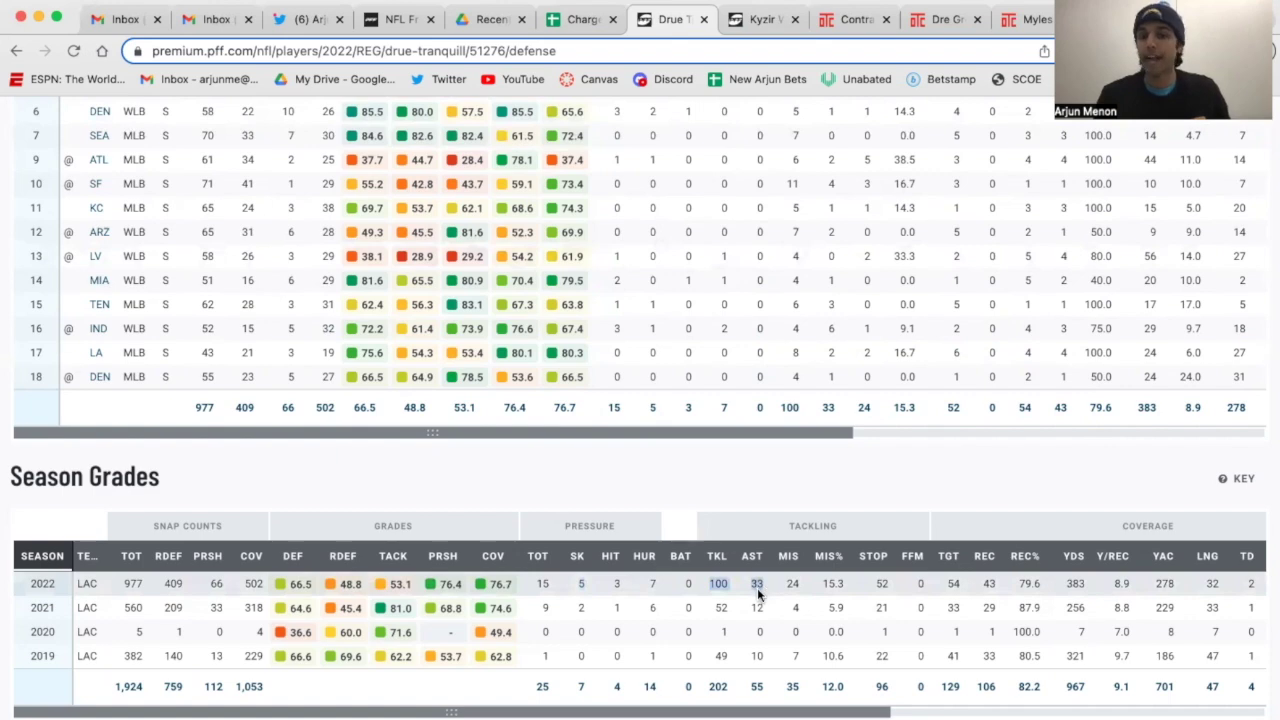
key("ctrl+Tab")
left_click_drag(707, 586, 771, 587)
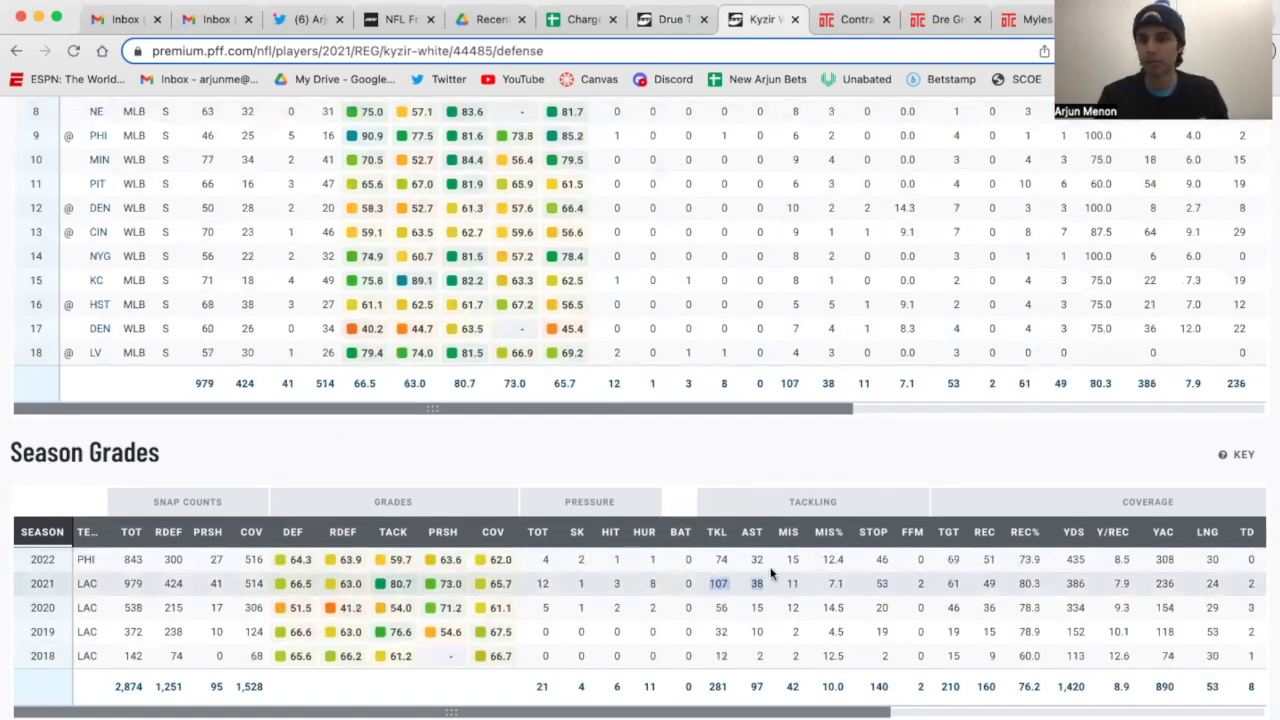
left_click(672, 20)
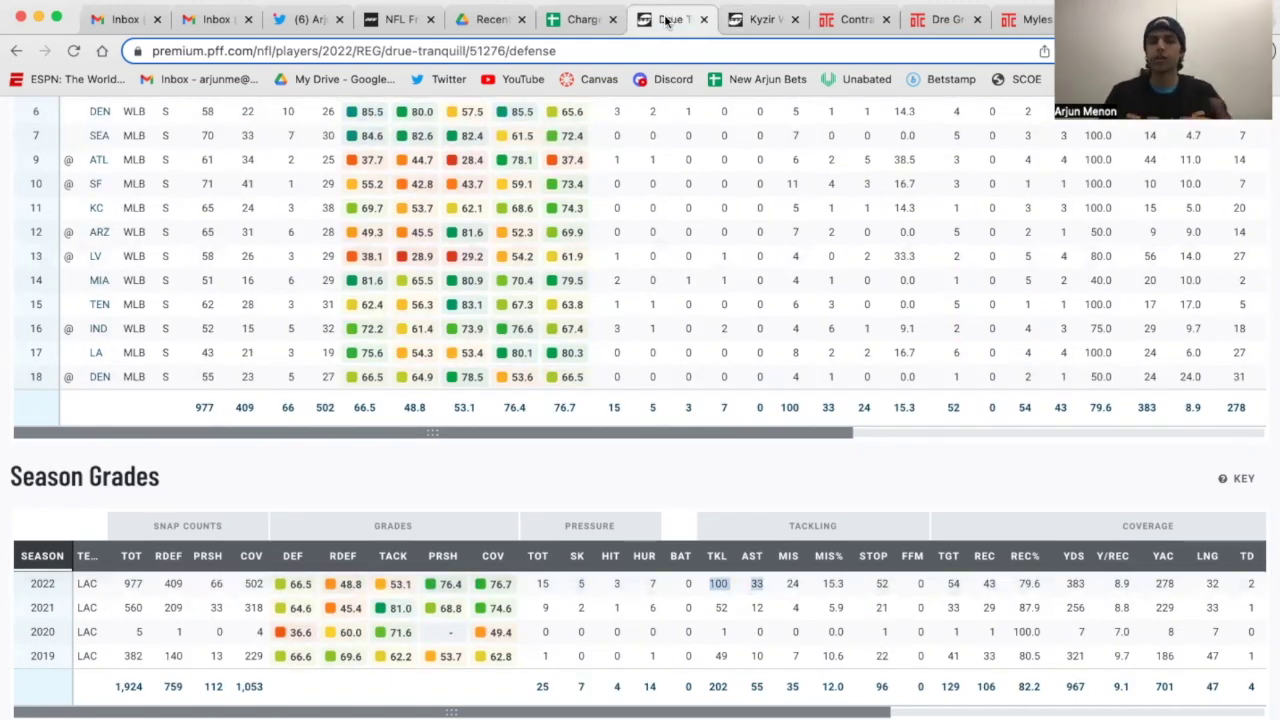
double_click(792, 584)
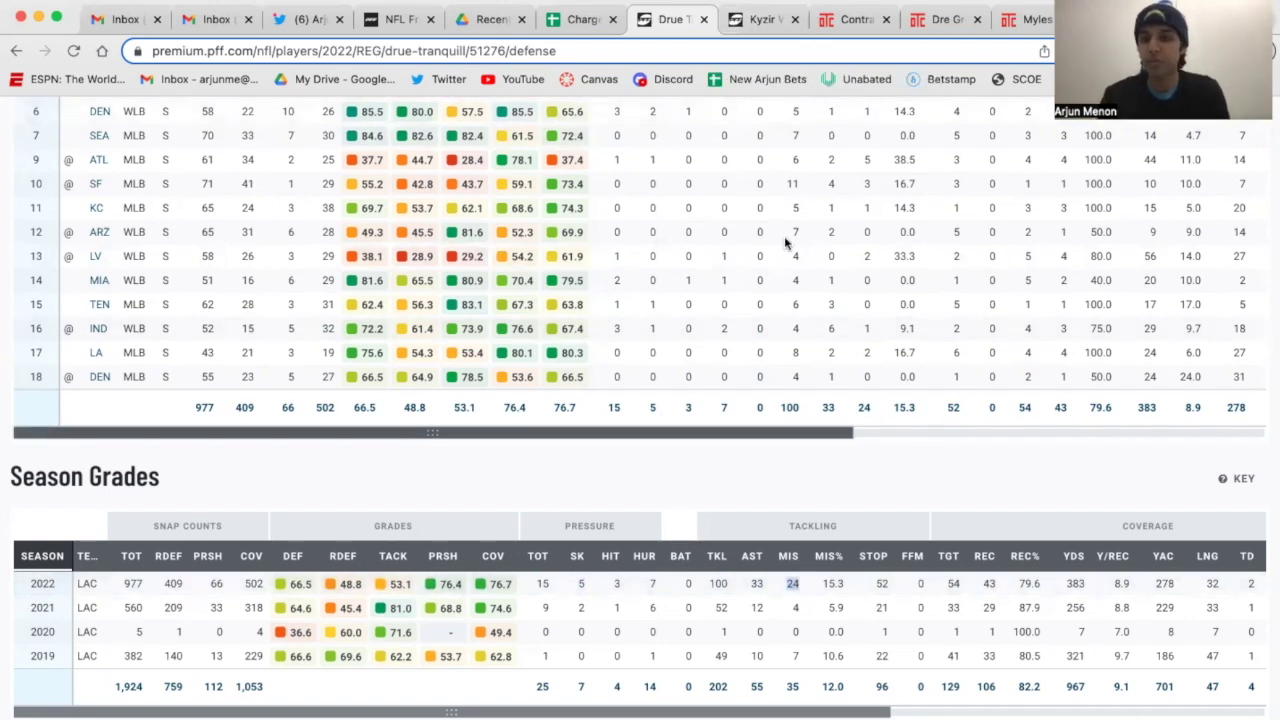
key("ctrl+Tab")
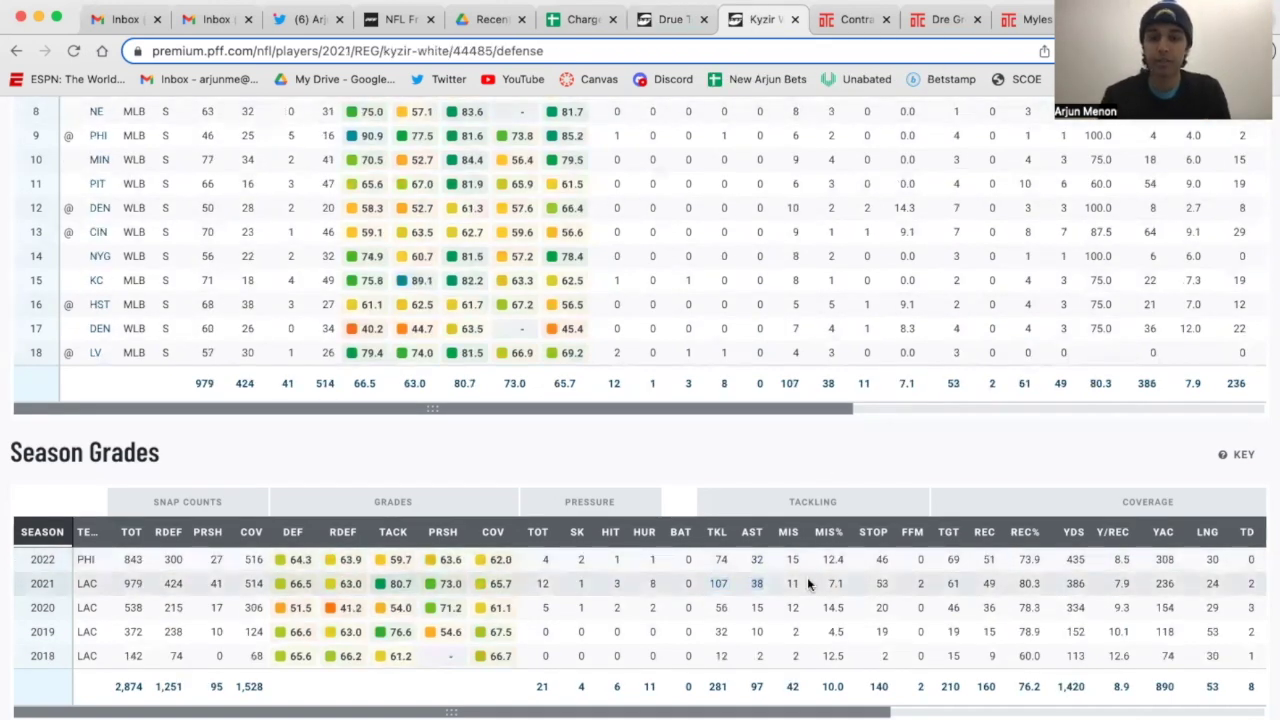
double_click(838, 585)
left_click(843, 590)
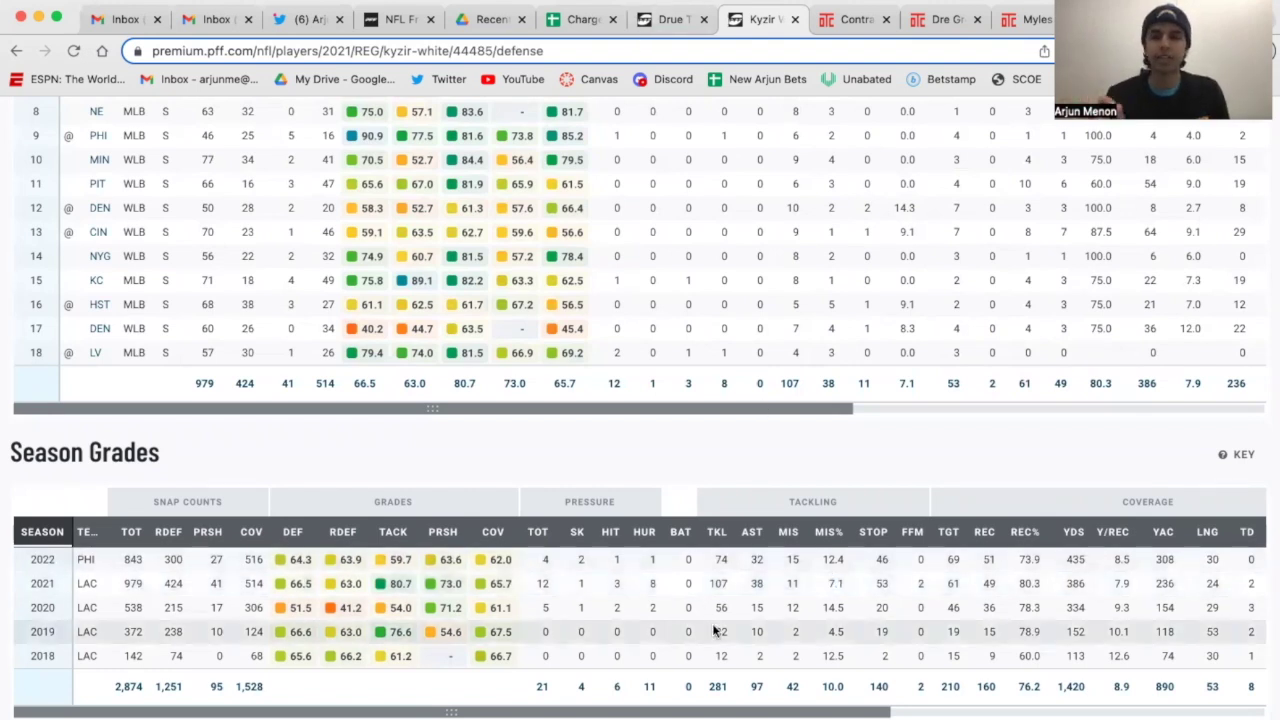
key("ctrl+shift+Tab")
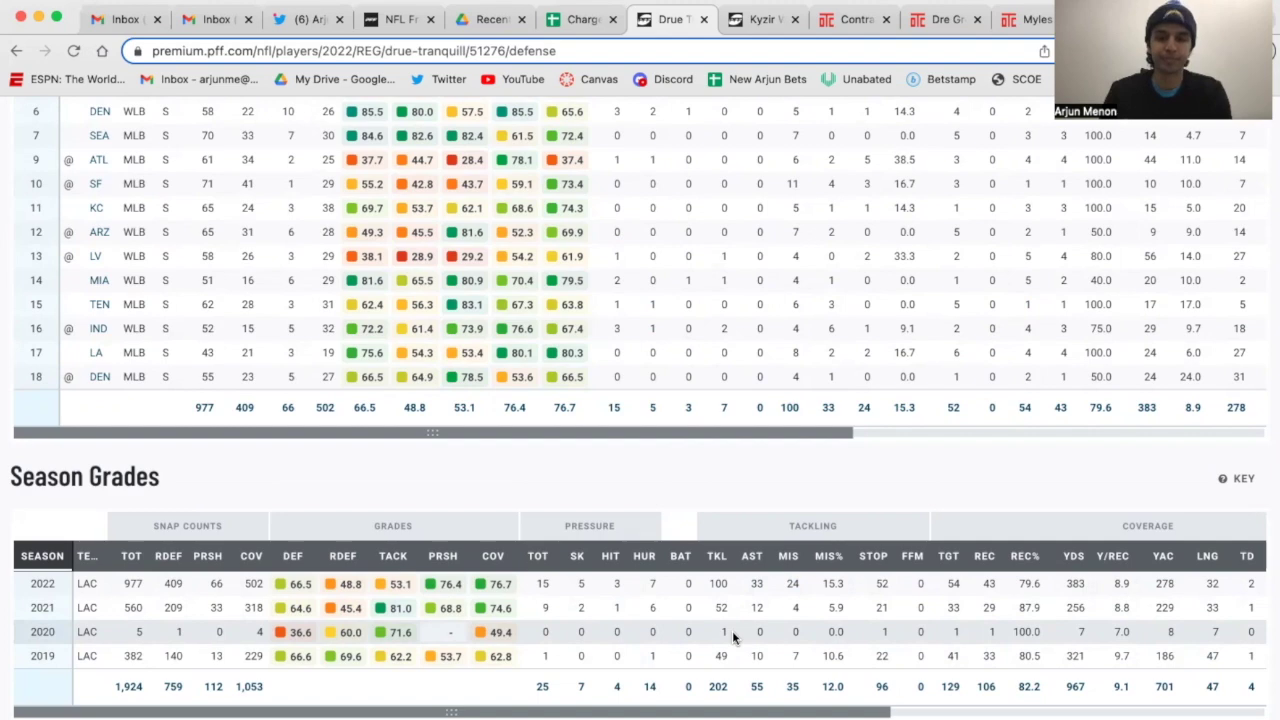
Compare both linebackers' coverage statistics in the season grades, including interceptions, pass breakups and NFL passer rating allowed
scroll(732, 630, "right", 3)
scroll(728, 630, "right", 1)
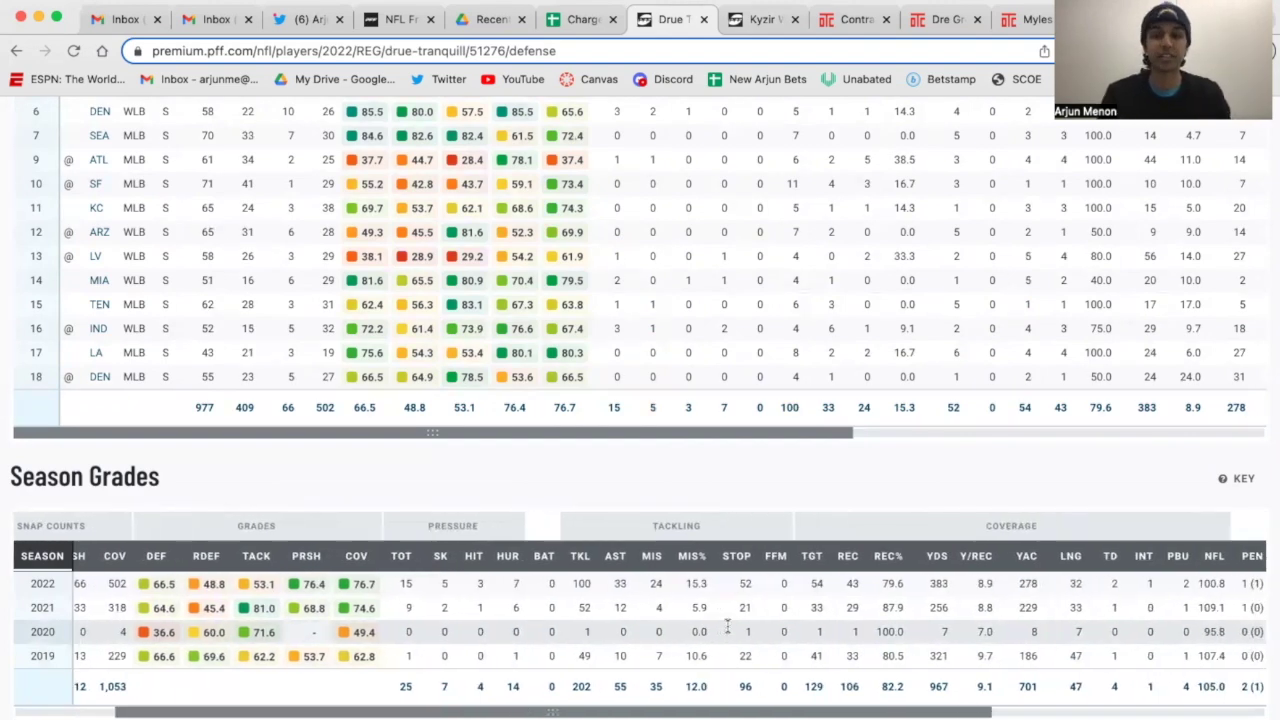
left_click(750, 20)
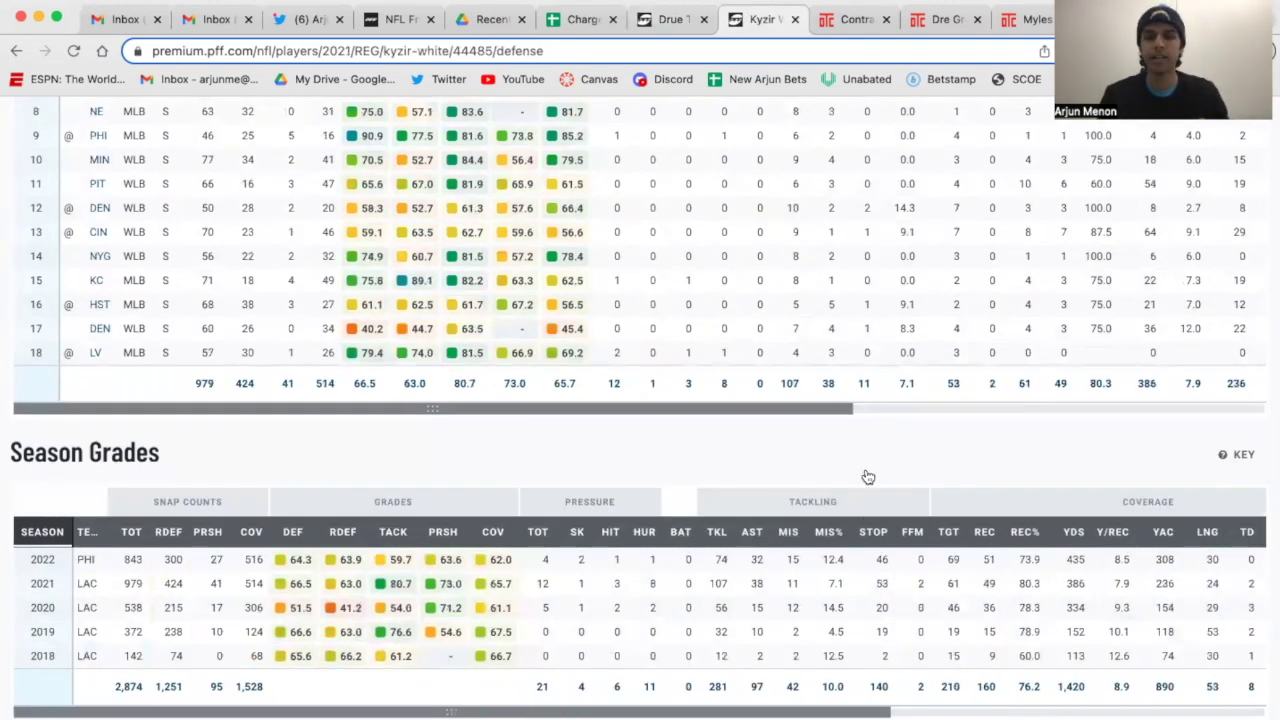
scroll(918, 650, "right", 2)
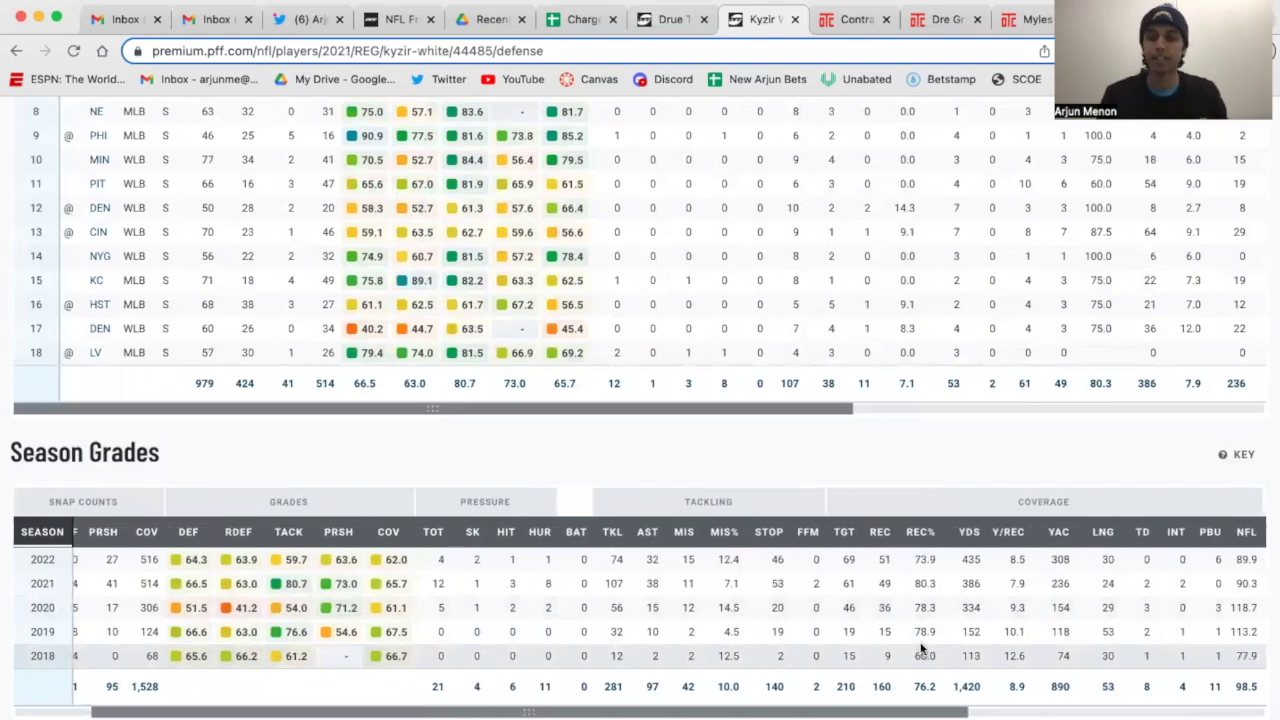
left_click(667, 24)
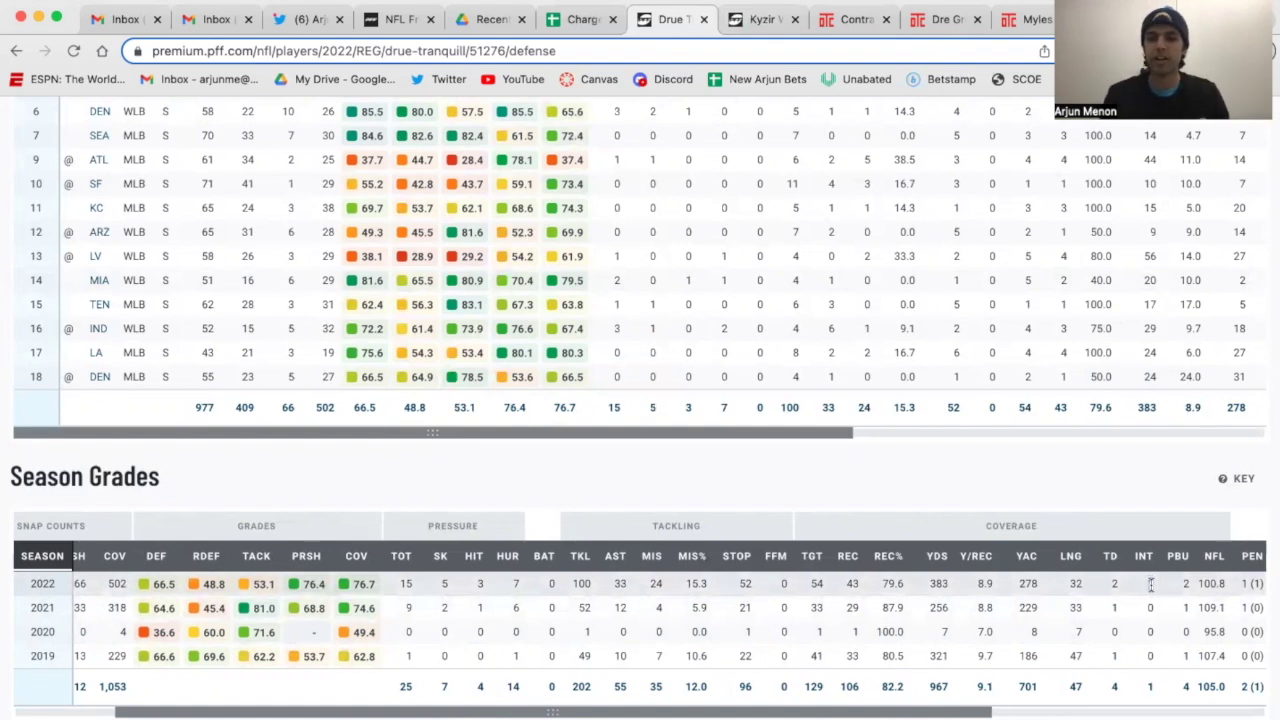
Compare the Tranquill projection in the Chargers Offer Sheet with Josey Jewell's 2022 base salary and prorated bonus on Over the Cap
left_click(594, 20)
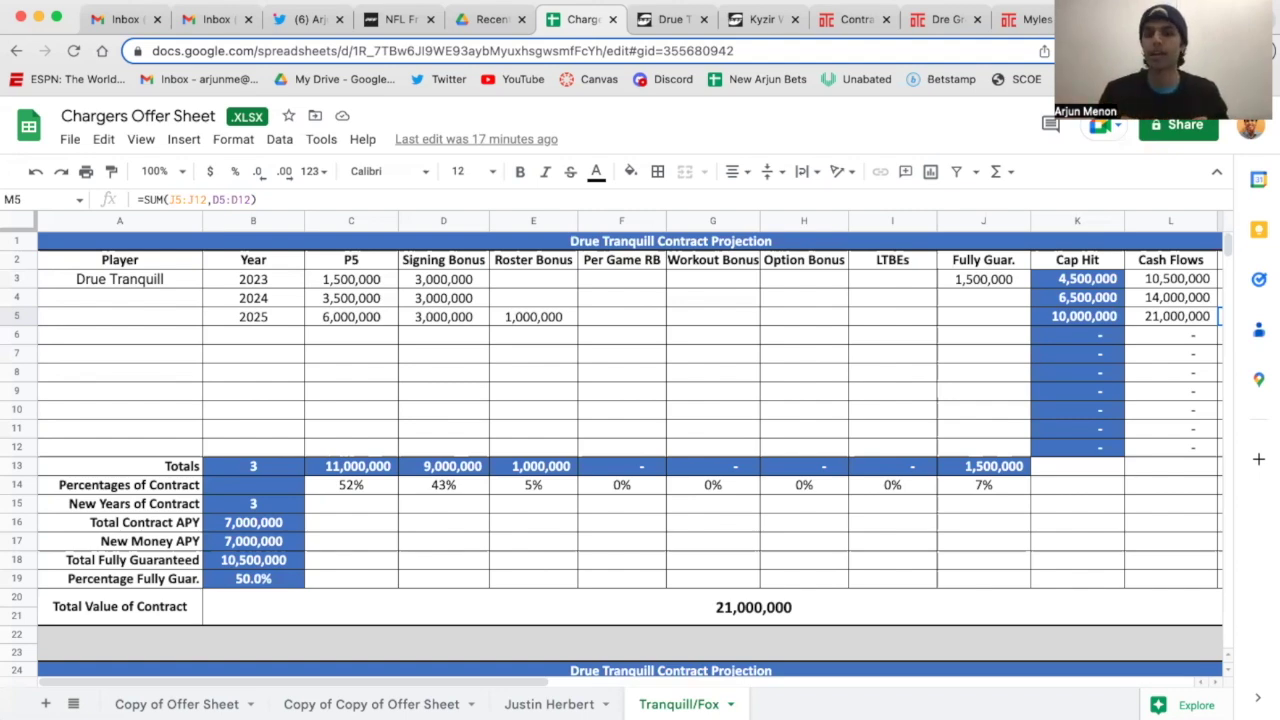
key("ctrl+Tab")
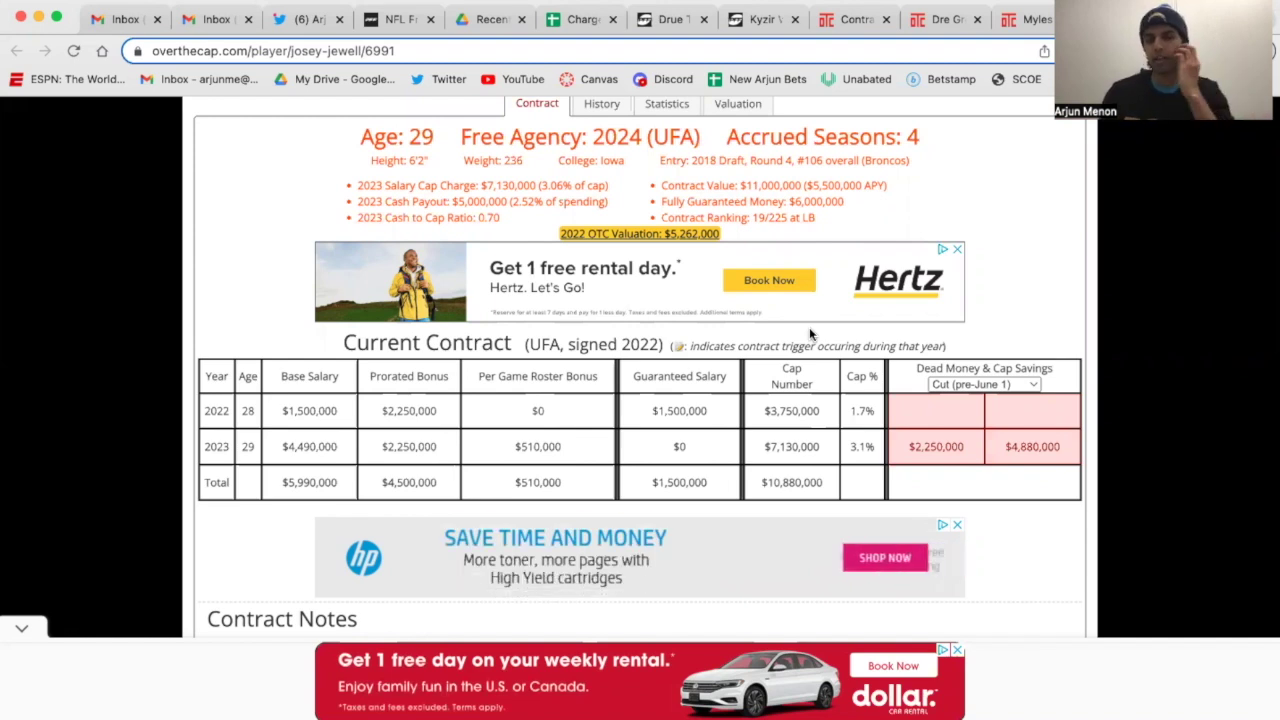
triple_click(400, 410)
left_click(583, 19)
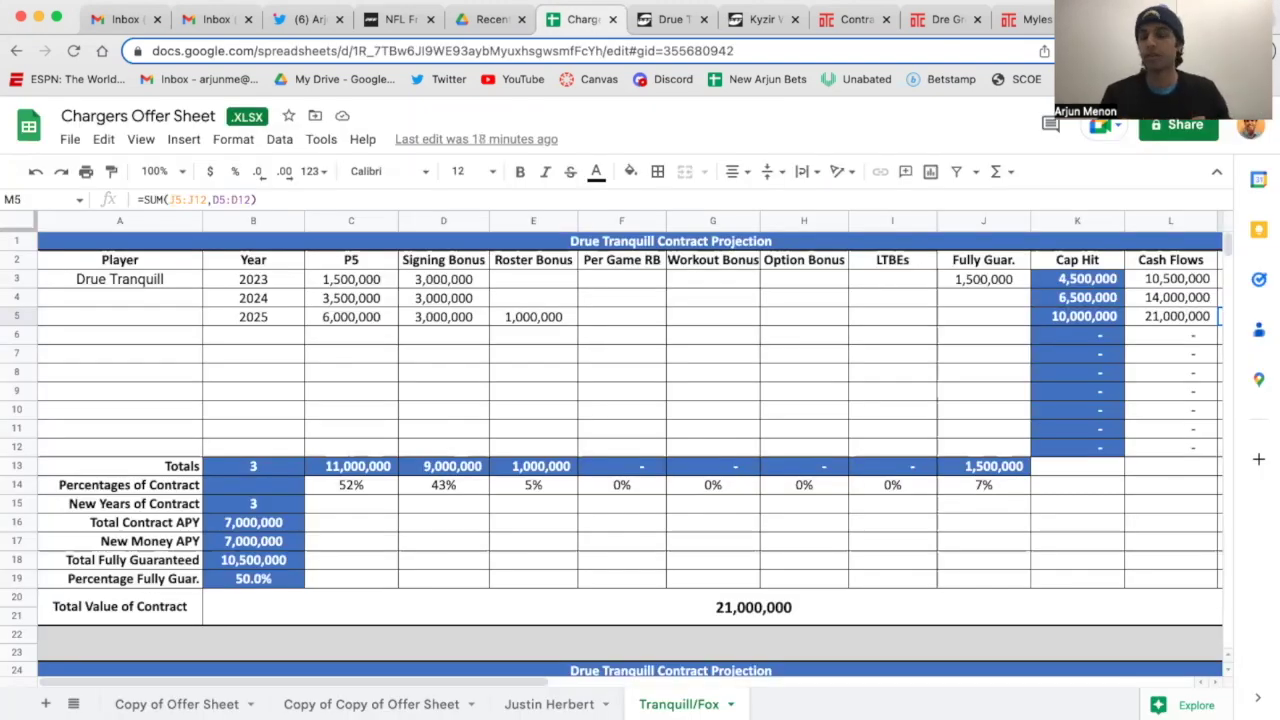
key("super+9")
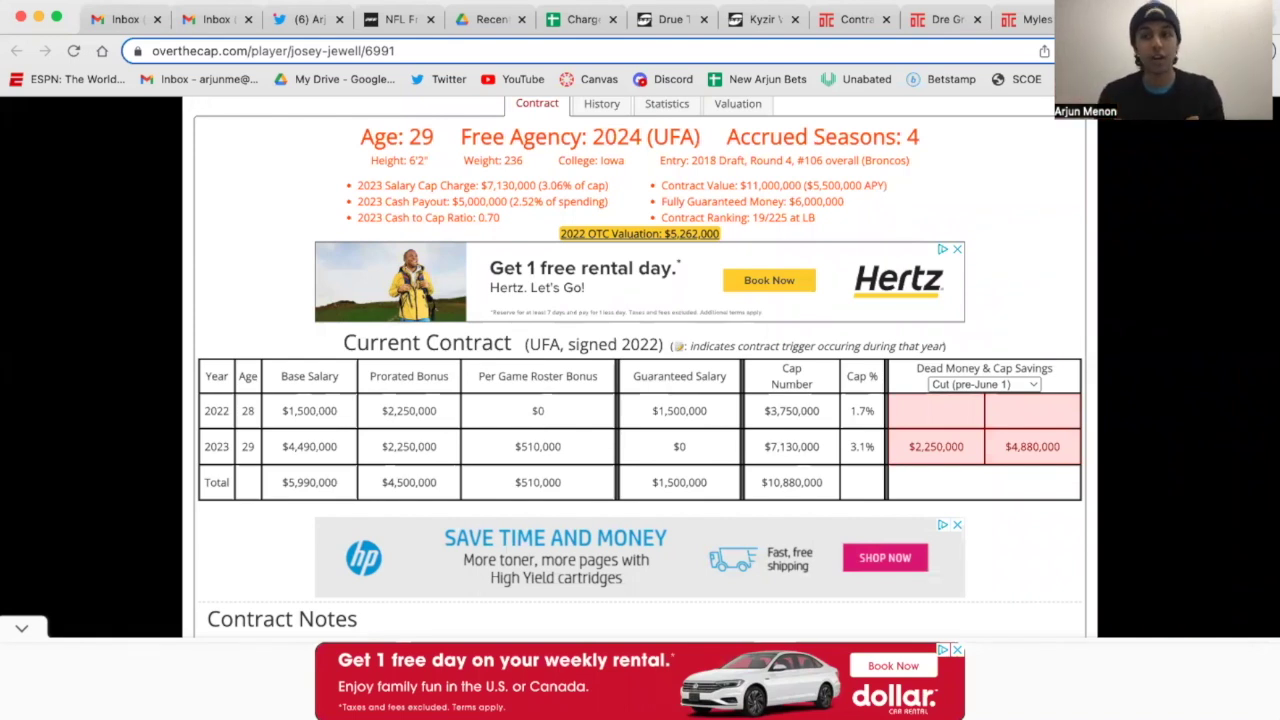
left_click_drag(283, 410, 345, 421)
left_click(345, 421)
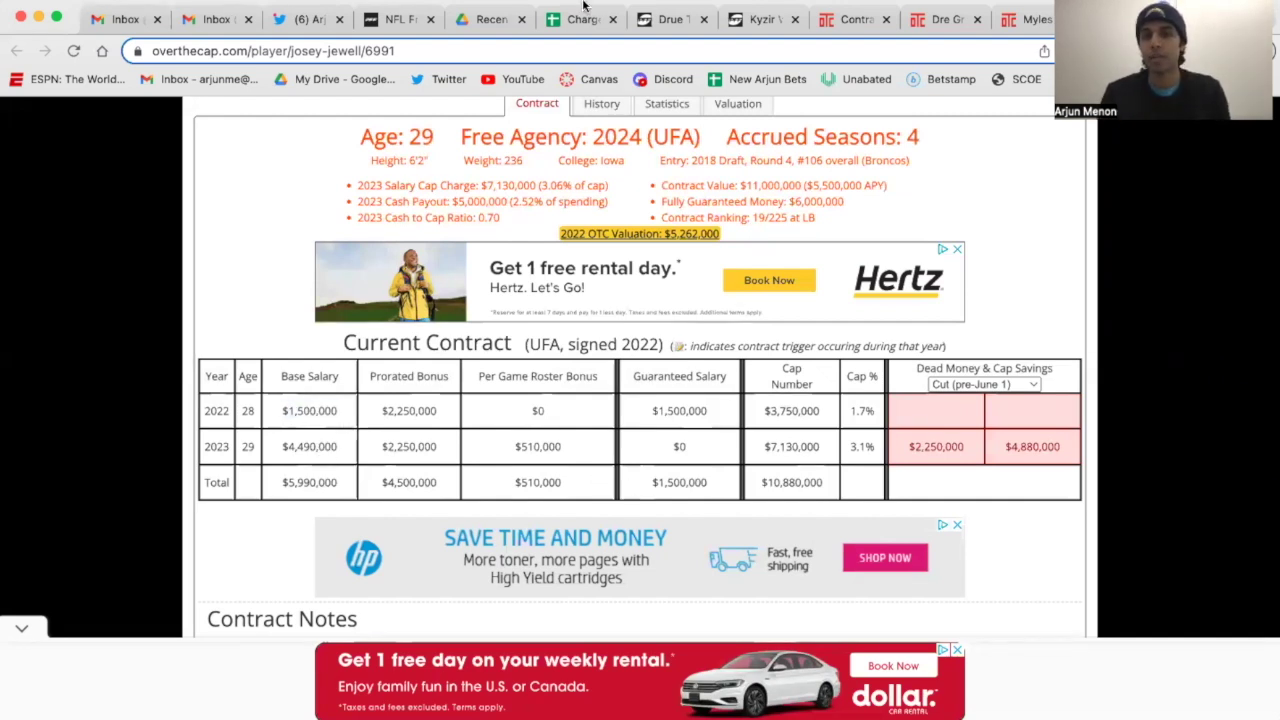
left_click(578, 19)
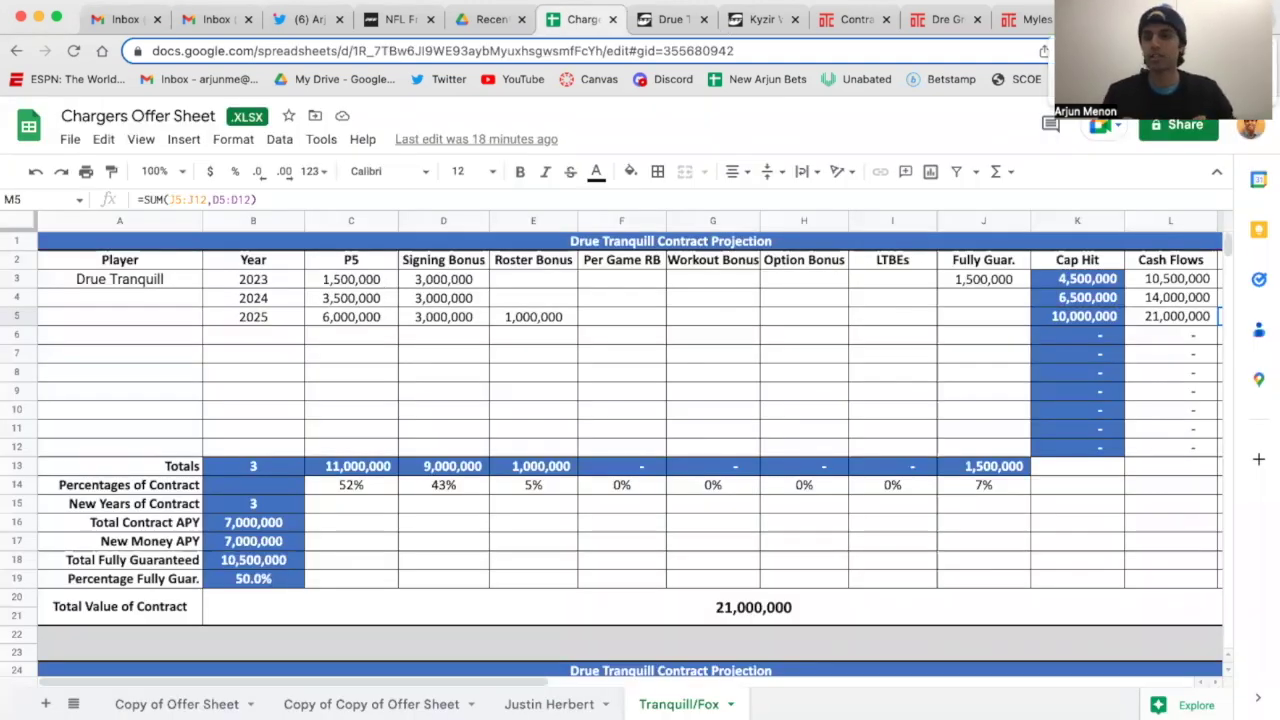
Examine Myles Jack's current Steelers contract on Over the Cap, including its base salary and prorated bonus
left_click(1027, 17)
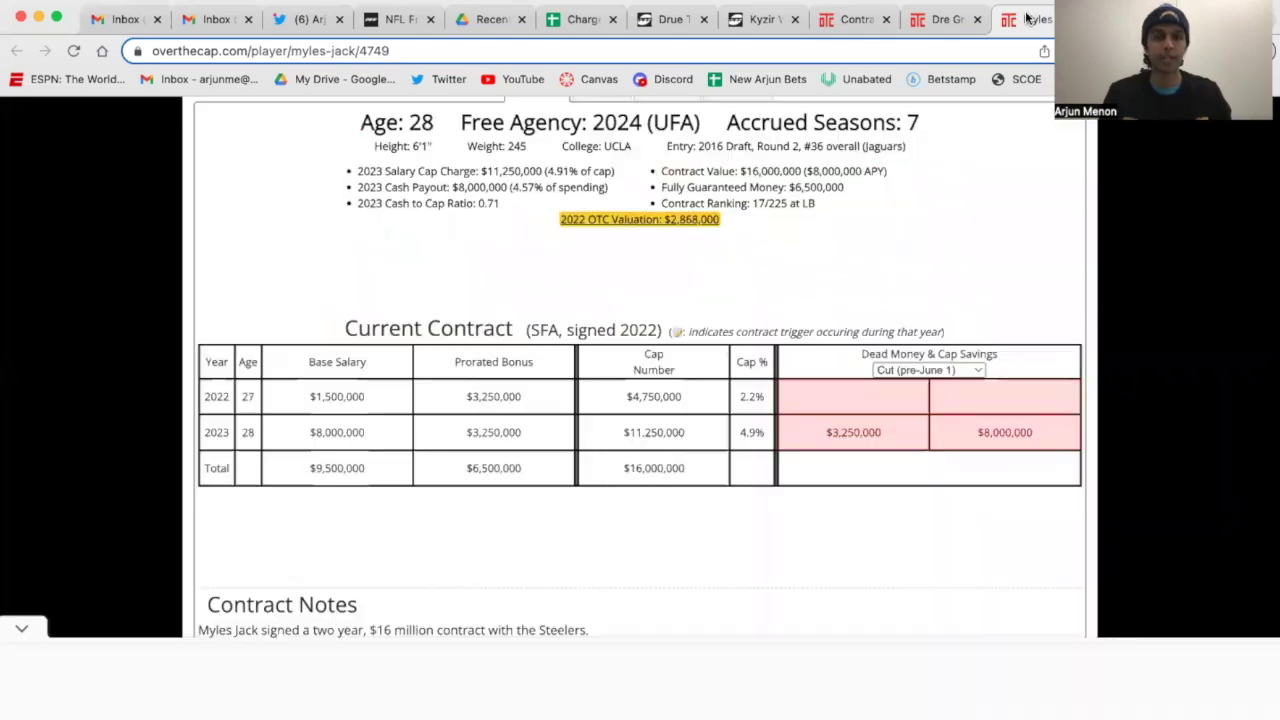
scroll(621, 352, "up", 2)
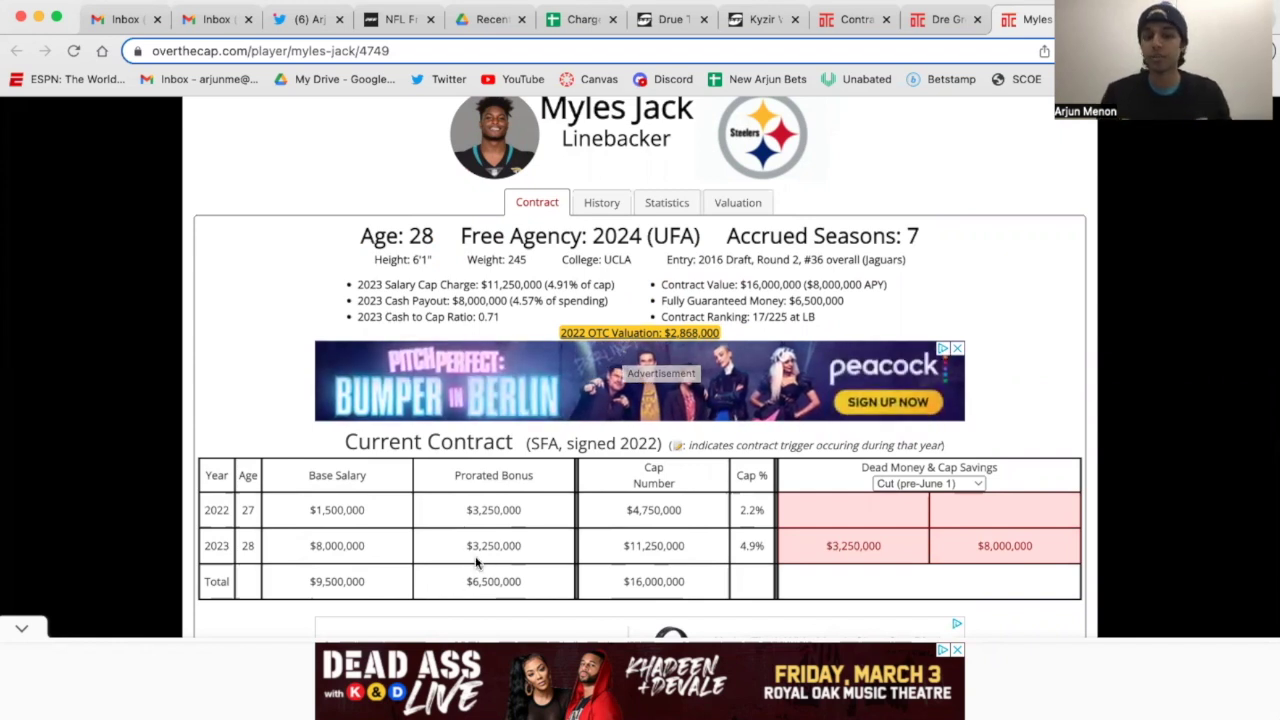
Compare Myles Jack's yearly base salary and prorated bonus on Over the Cap with the three-year Tranquill projection in the Chargers Offer Sheet
double_click(449, 520)
triple_click(443, 516)
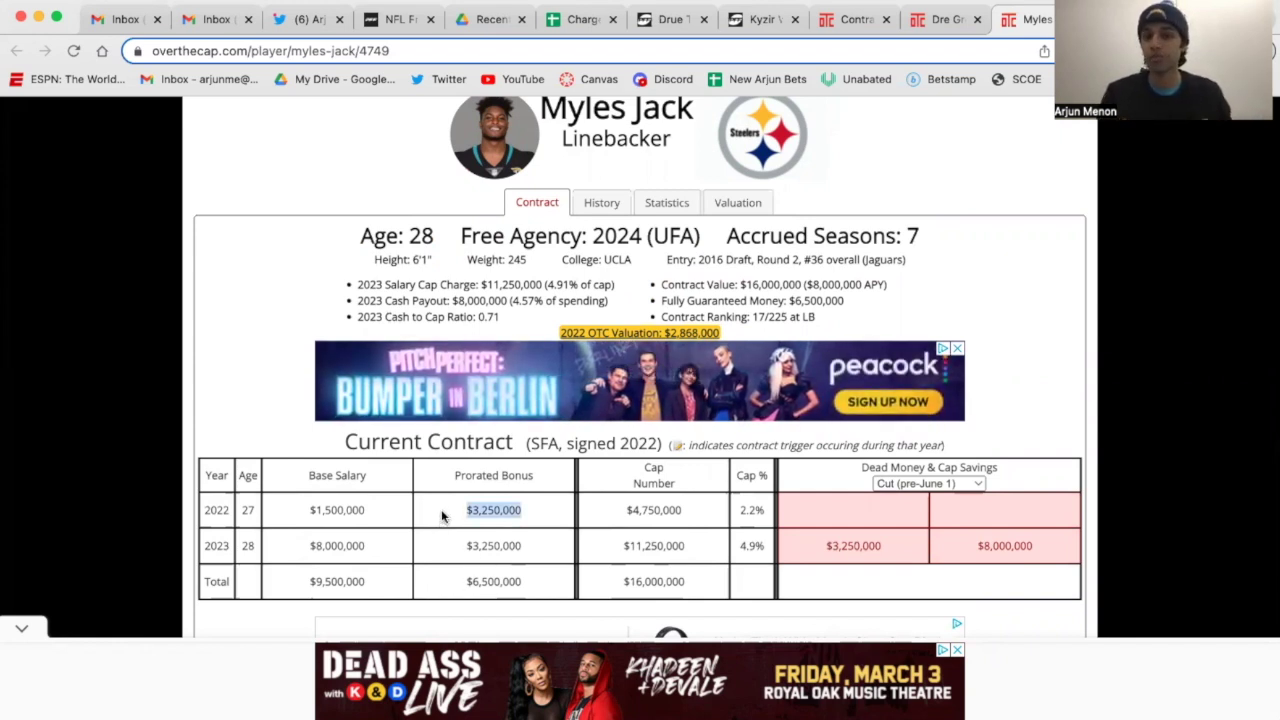
left_click_drag(528, 582, 452, 586)
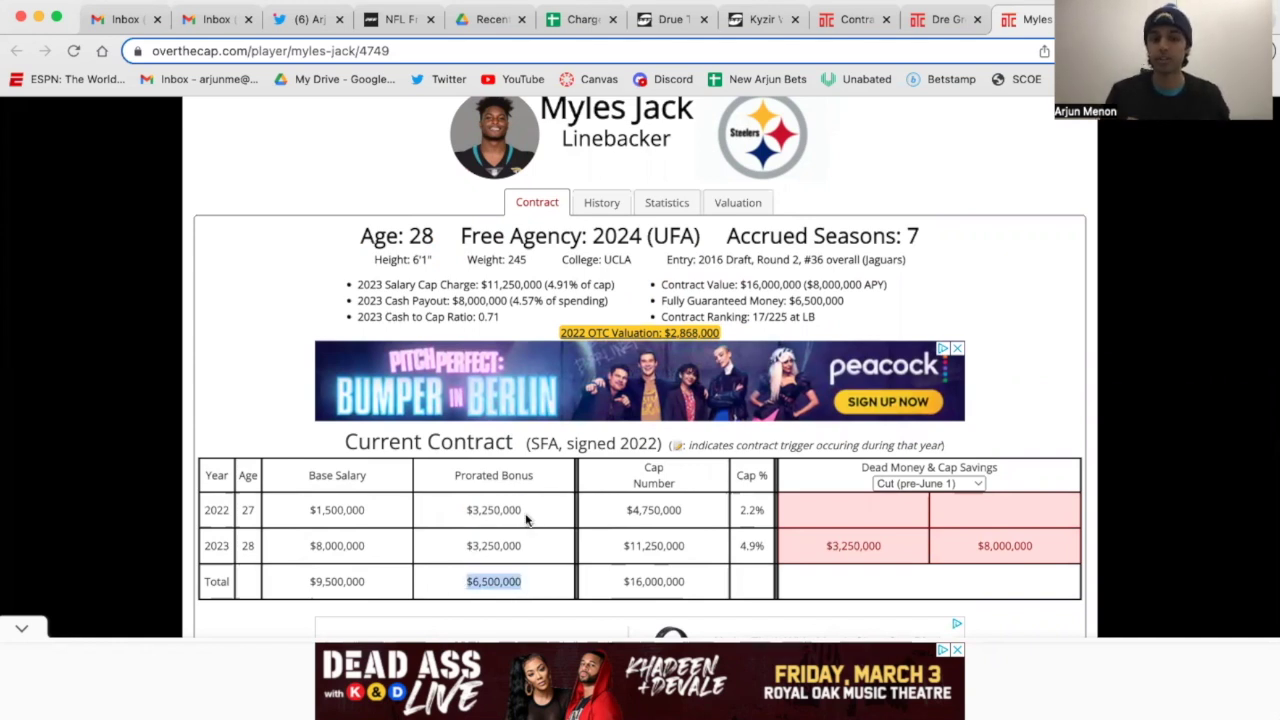
left_click_drag(390, 518, 303, 520)
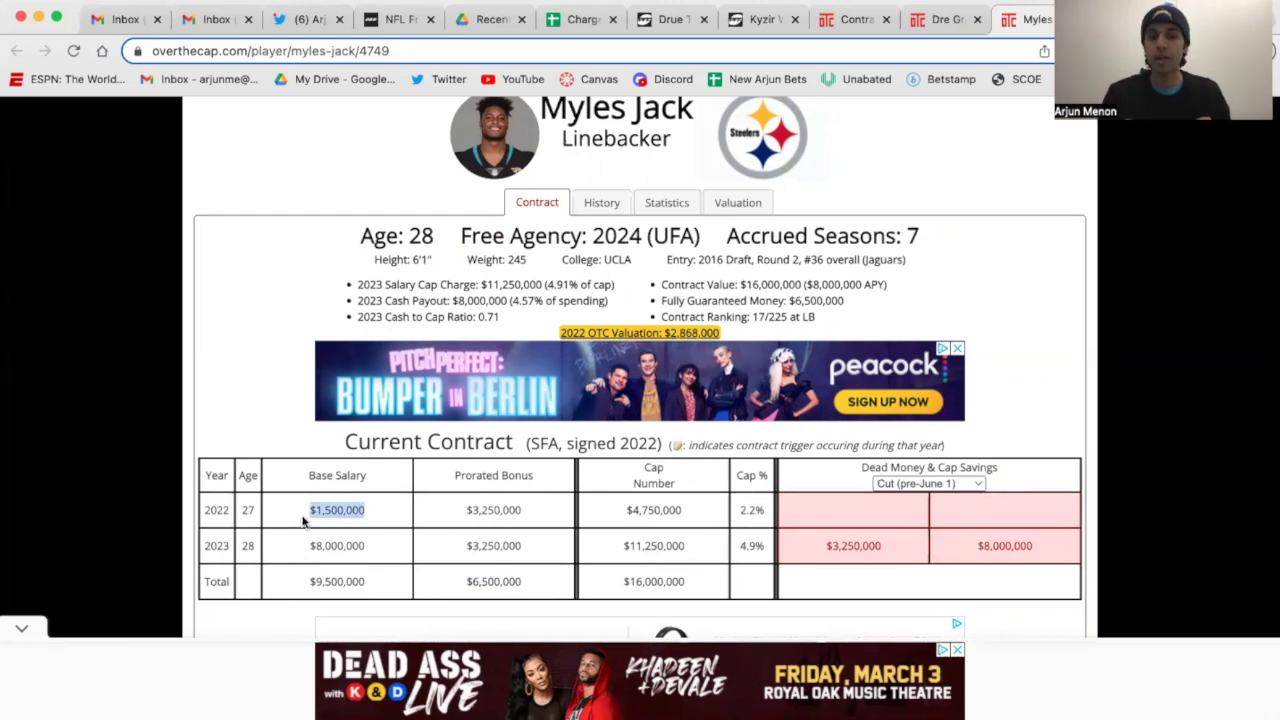
left_click(558, 19)
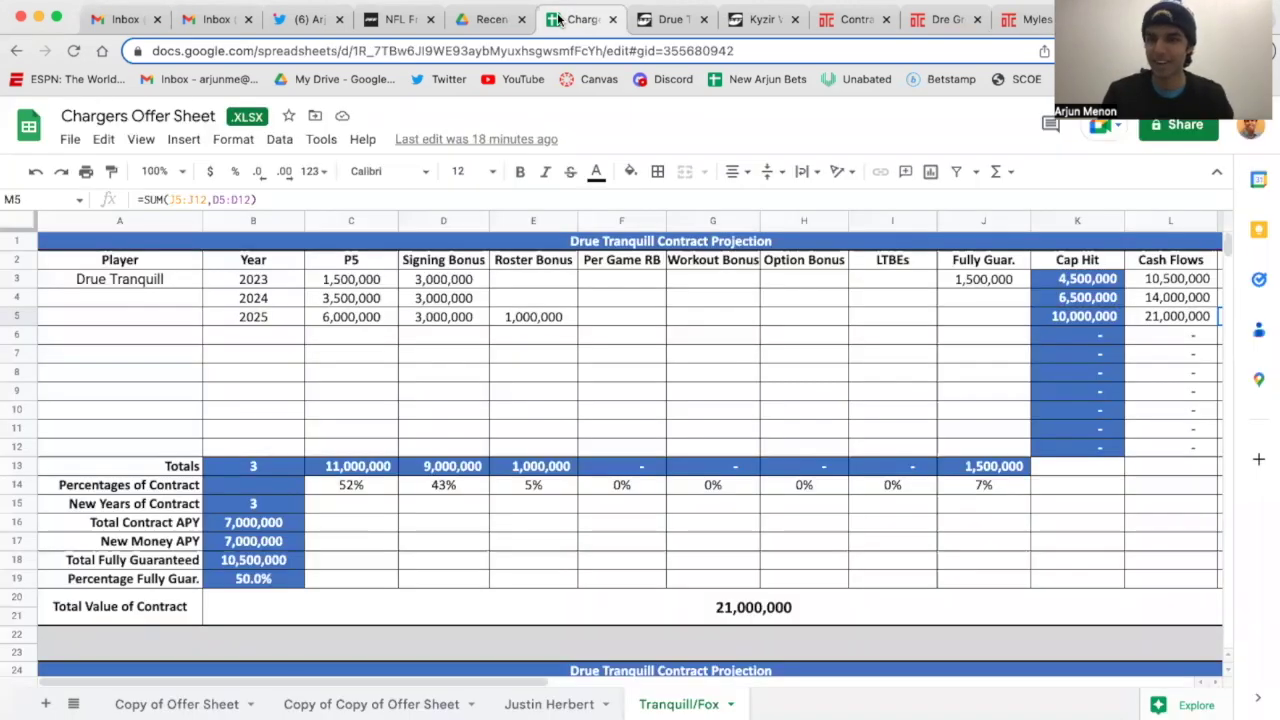
left_click(1030, 19)
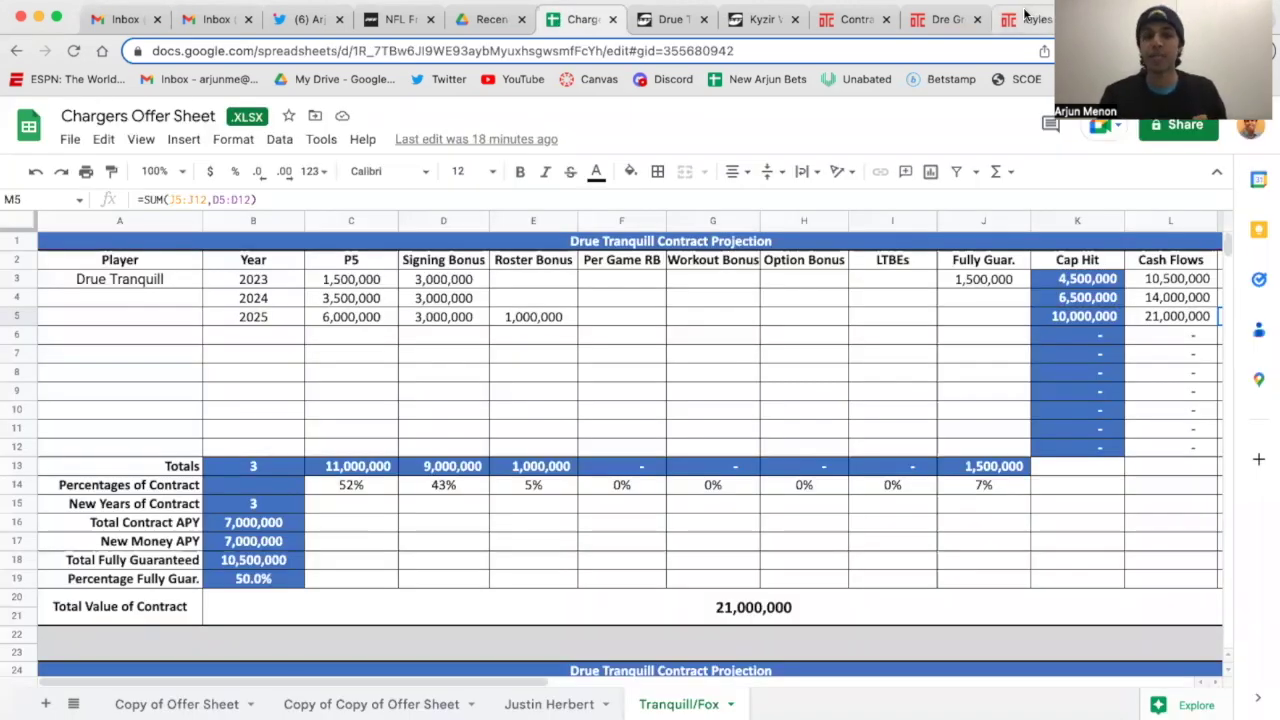
scroll(686, 506, "down", 2)
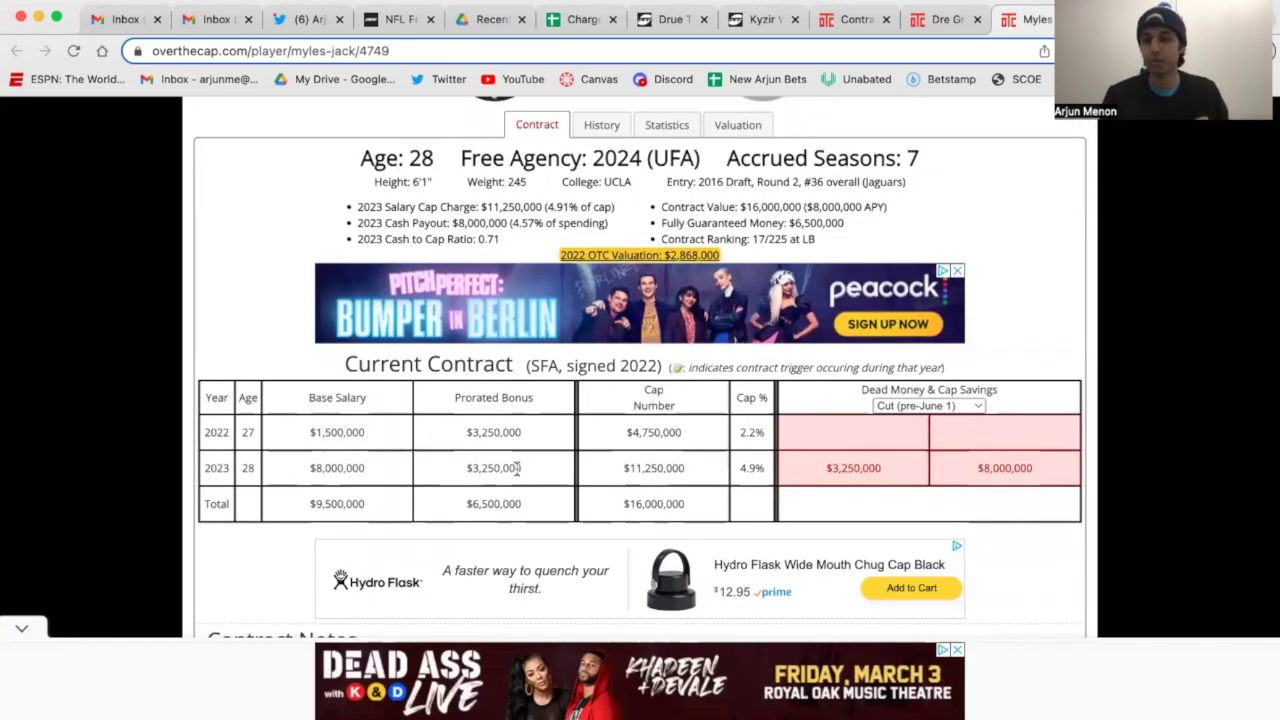
left_click_drag(522, 468, 443, 475)
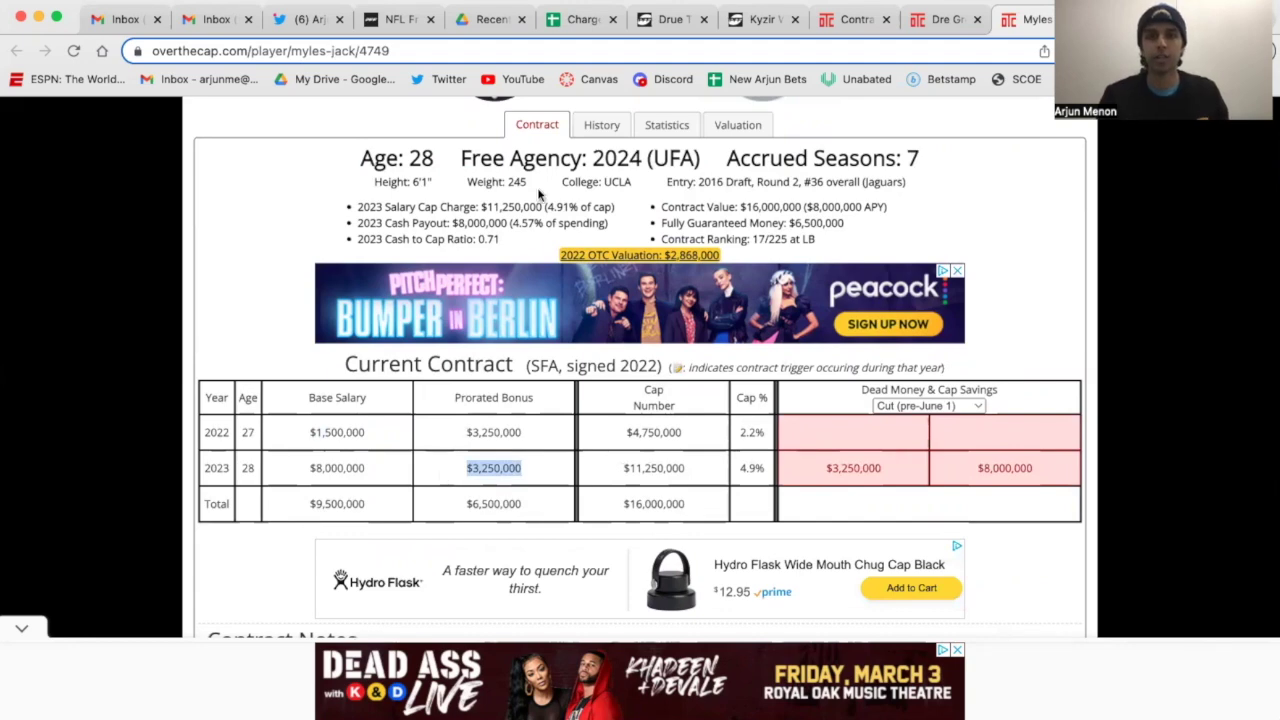
Compare Dre Greenlaw's contract value and terms on Over the Cap with the three-year Tranquill projection in the Chargers Offer Sheet
left_click(922, 28)
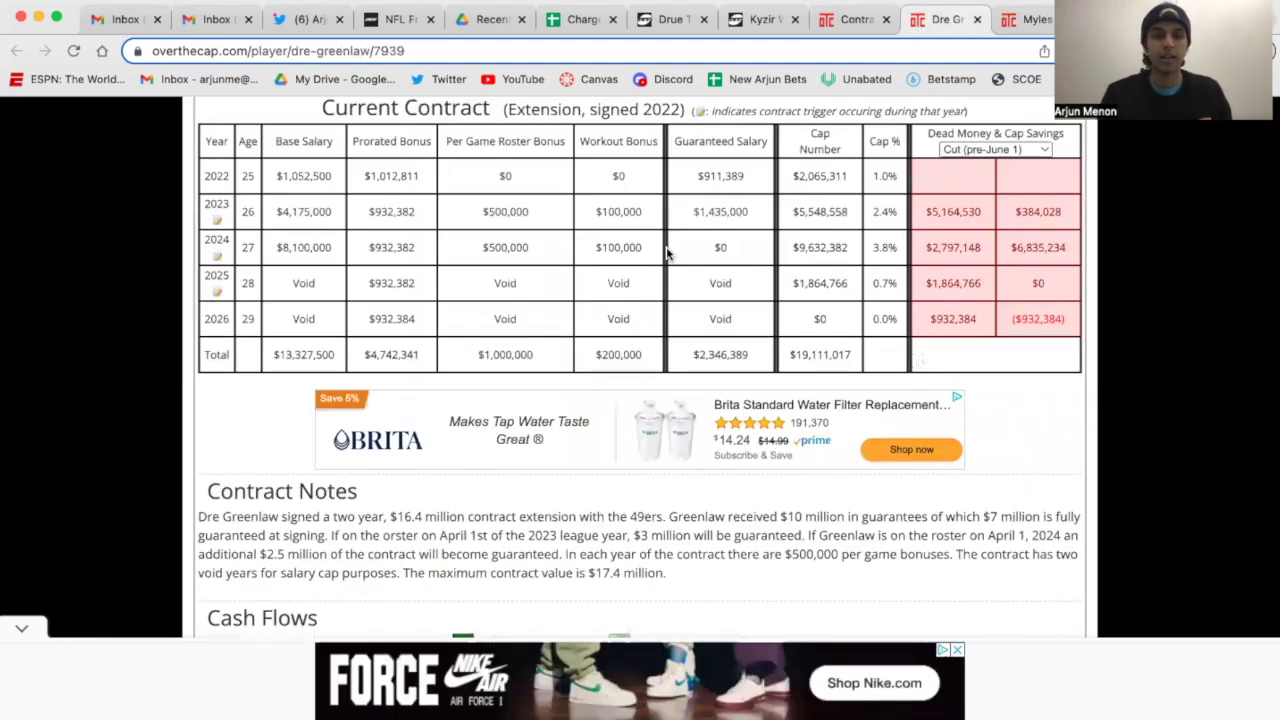
scroll(668, 253, "up", 3)
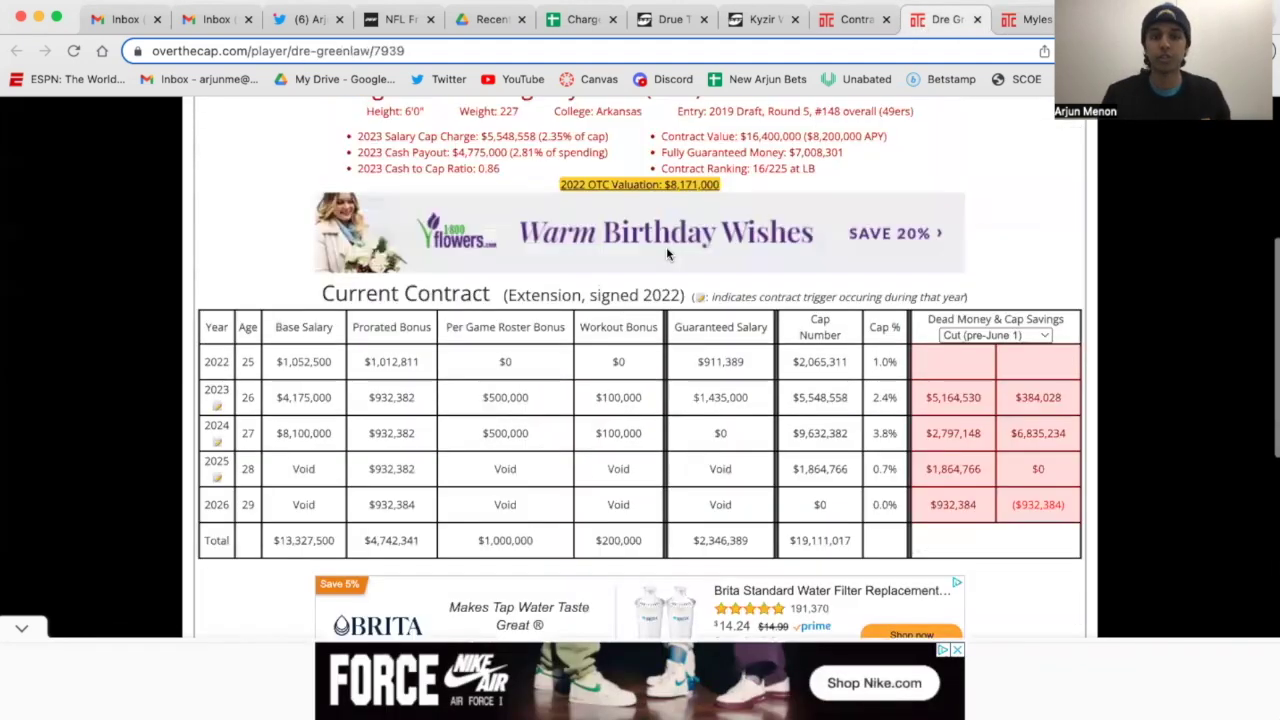
left_click_drag(740, 137, 800, 137)
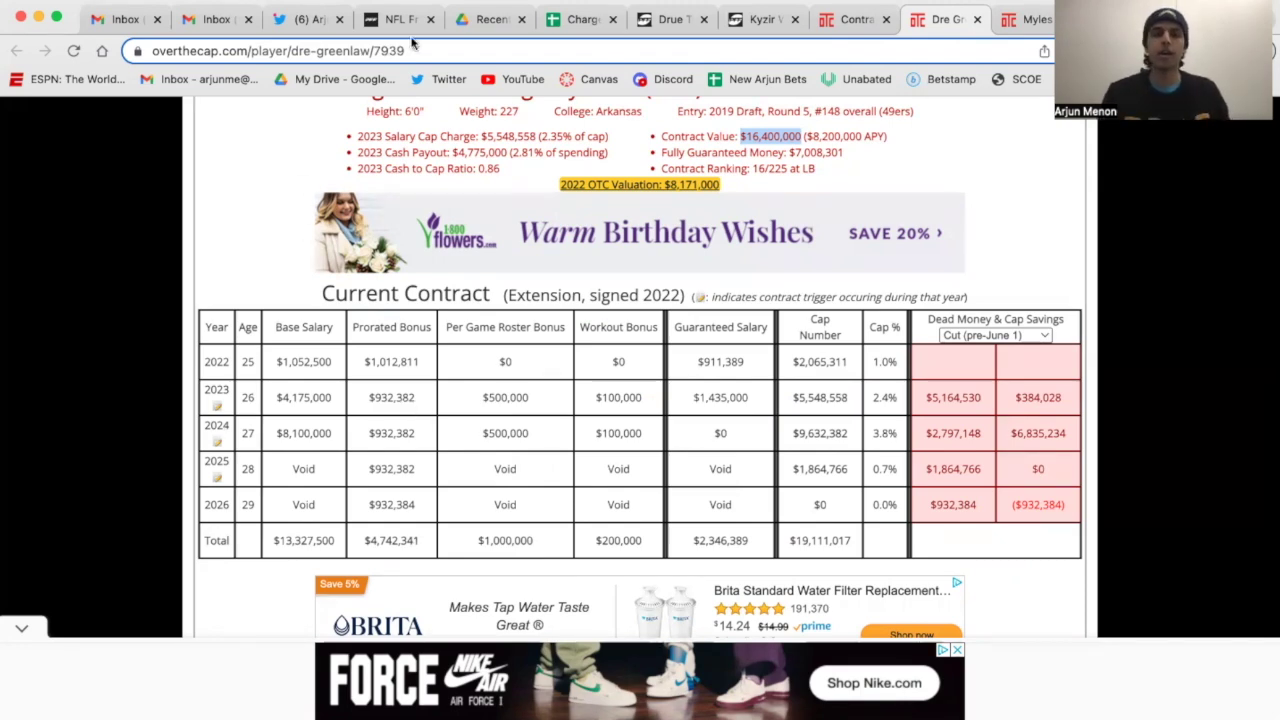
left_click(578, 22)
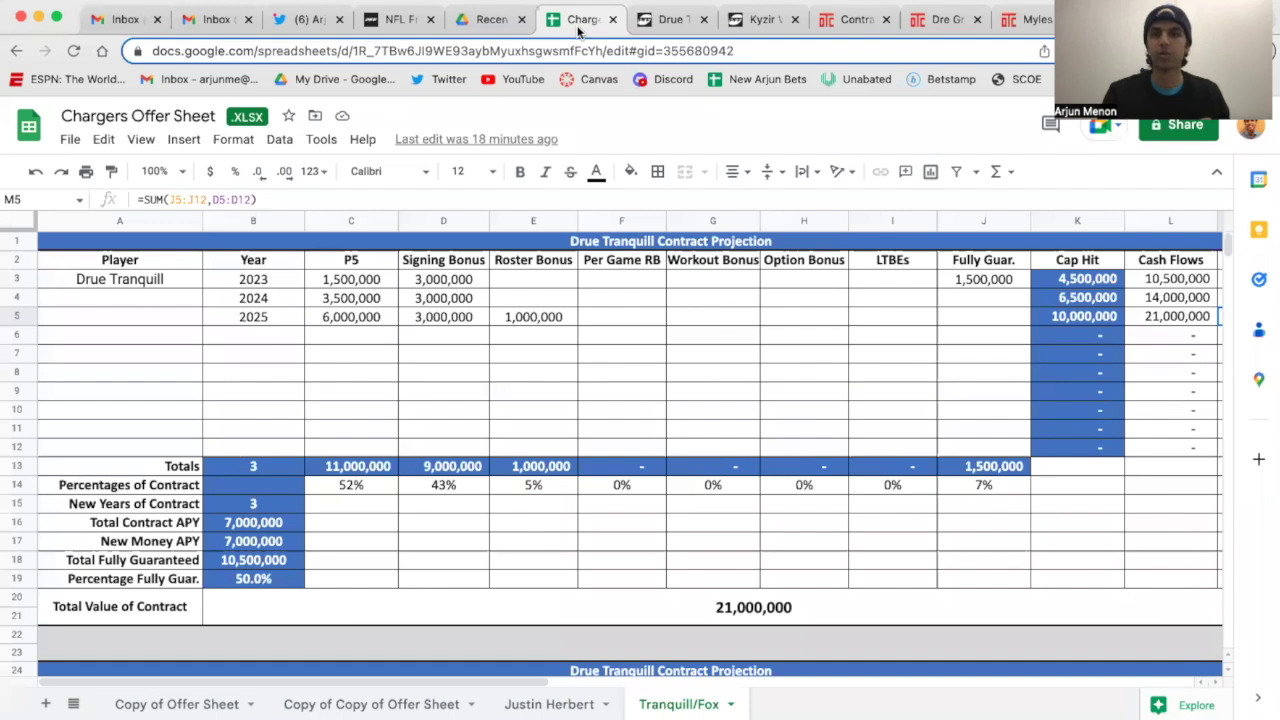
left_click(918, 22)
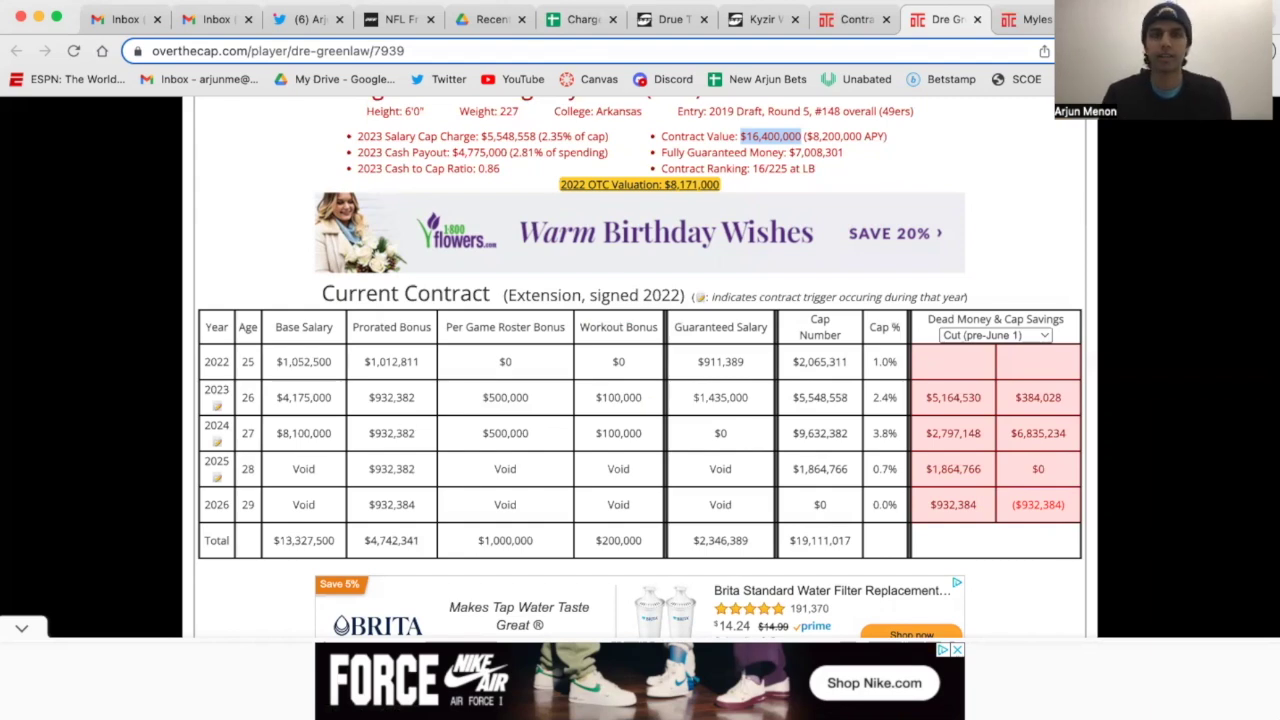
left_click(580, 19)
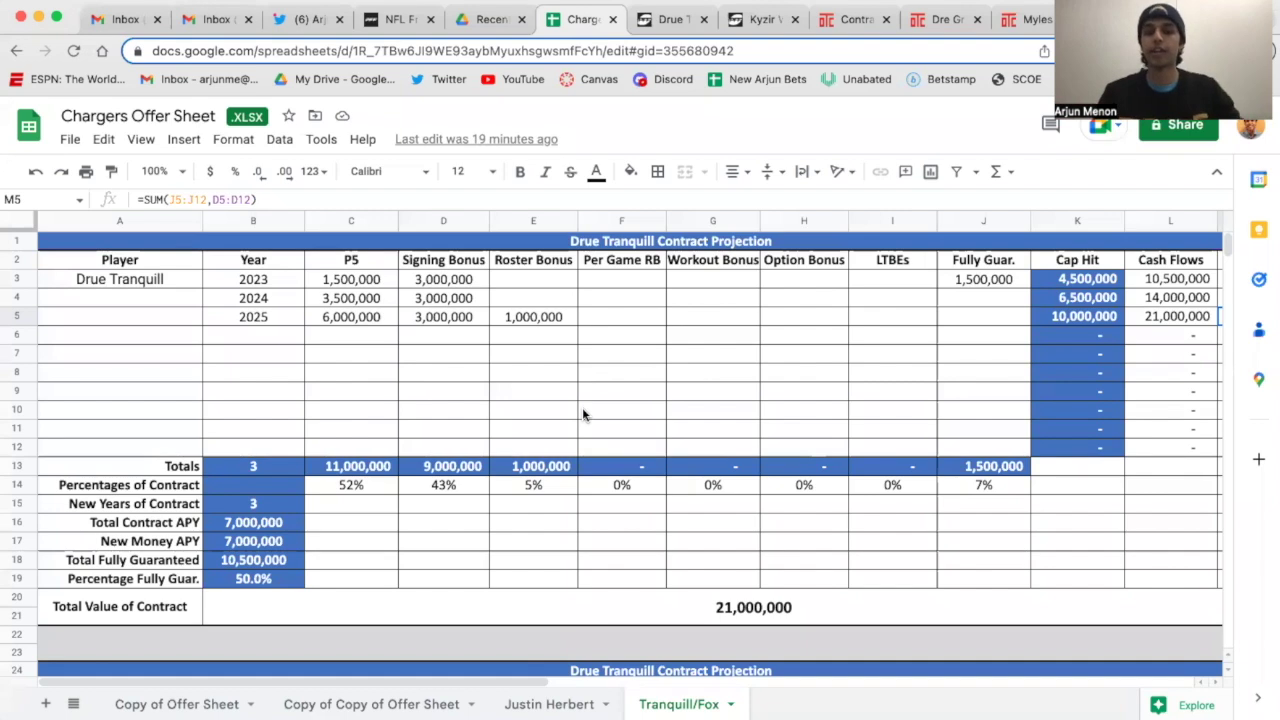
Examine the first two-year Tranquill projection in the offer sheet, including its signing bonus and the P5 salary for each year
scroll(584, 415, "down", 5)
scroll(582, 407, "down", 2)
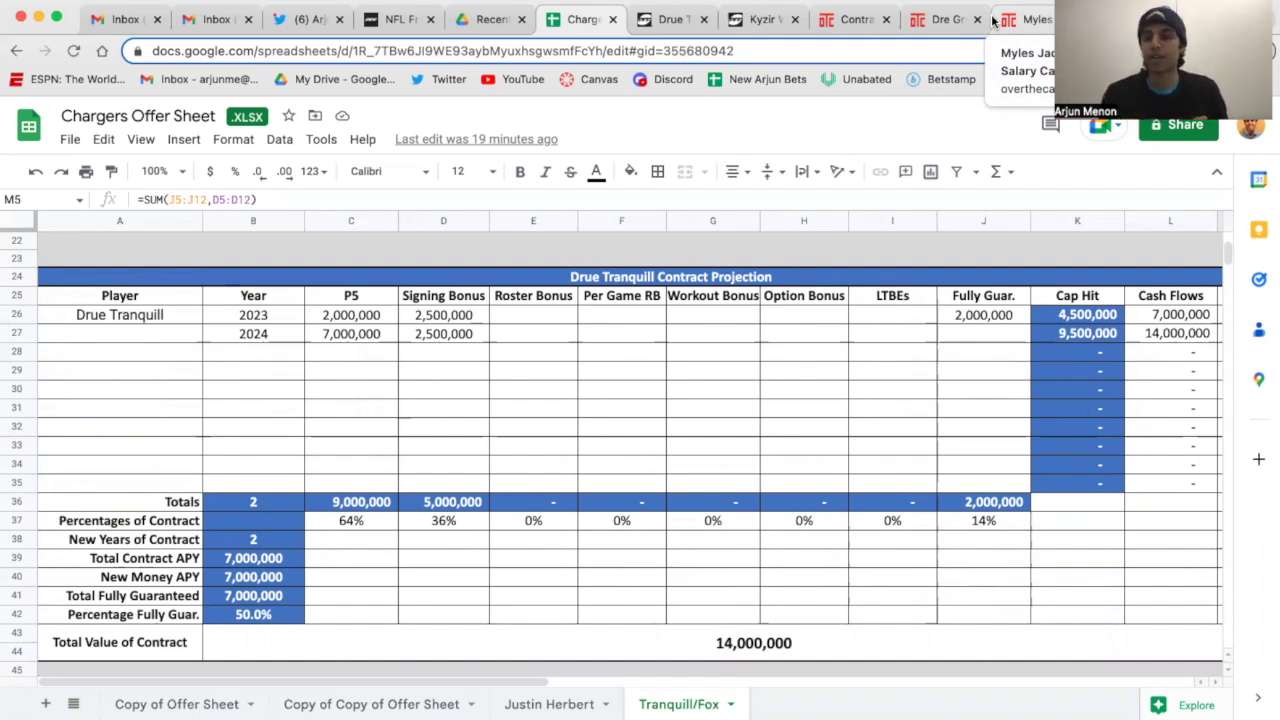
scroll(820, 382, "down", 1)
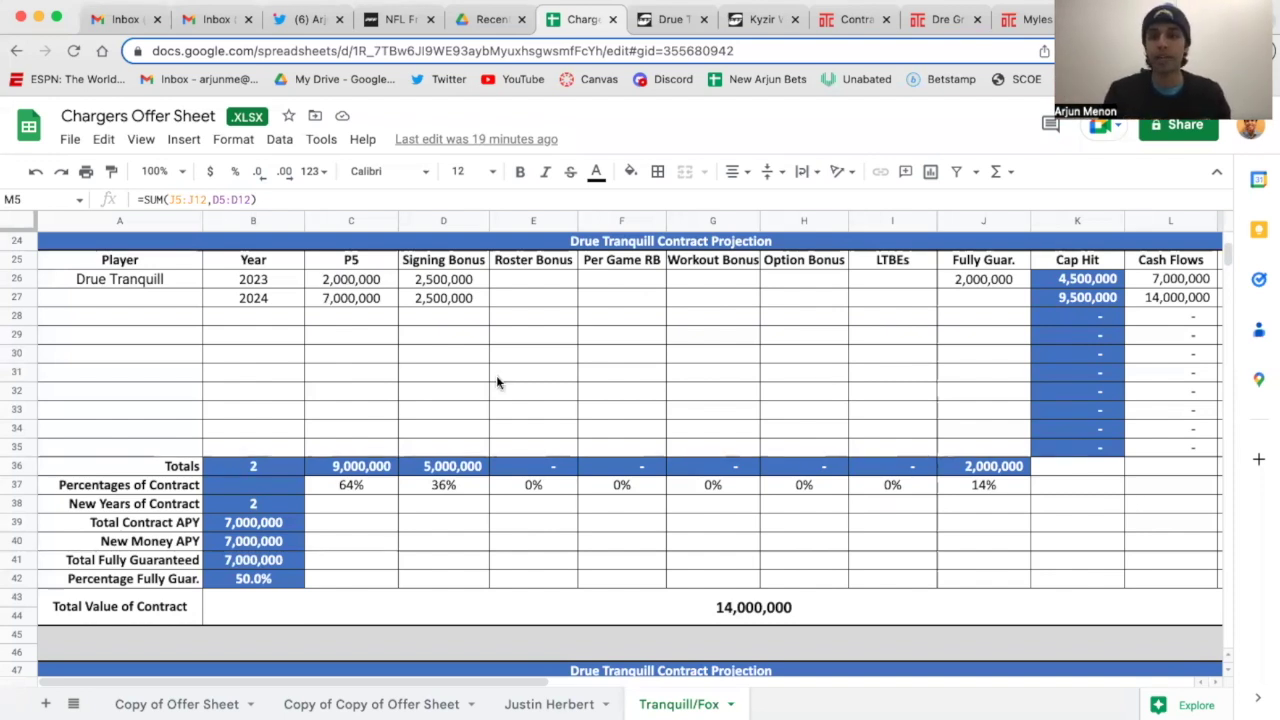
left_click(466, 286)
left_click(468, 302, "shift")
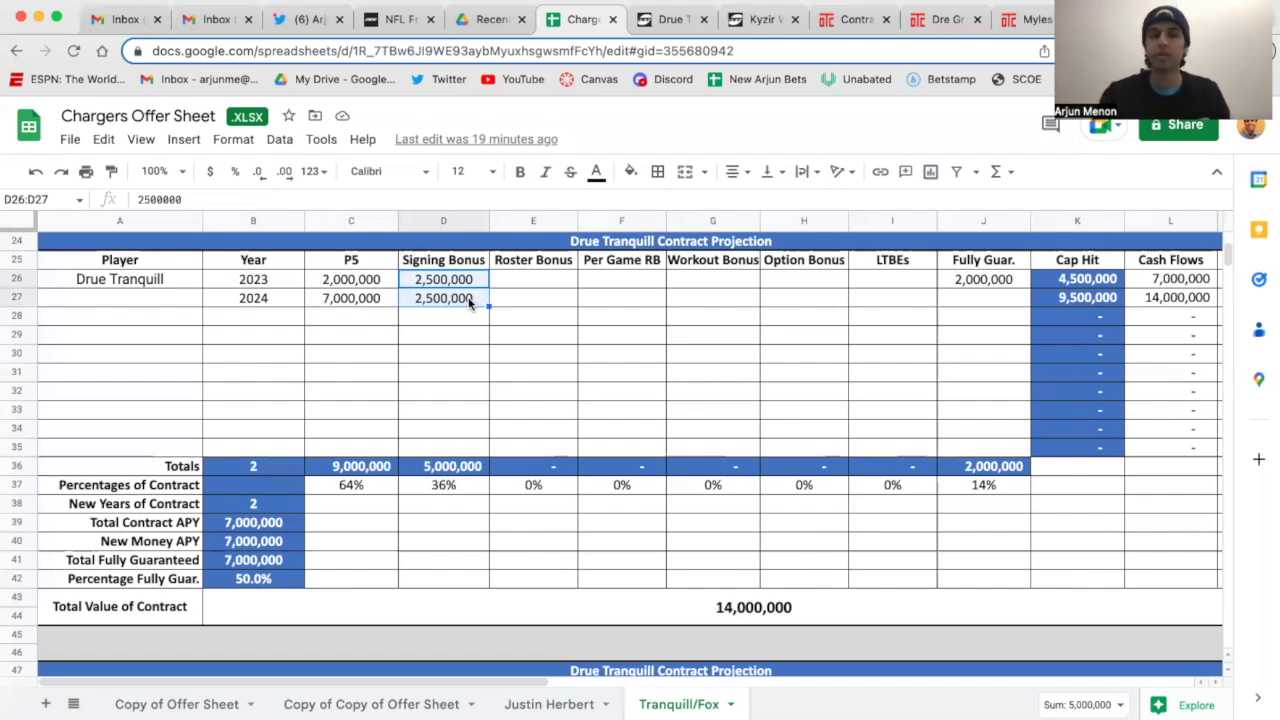
left_click(380, 287)
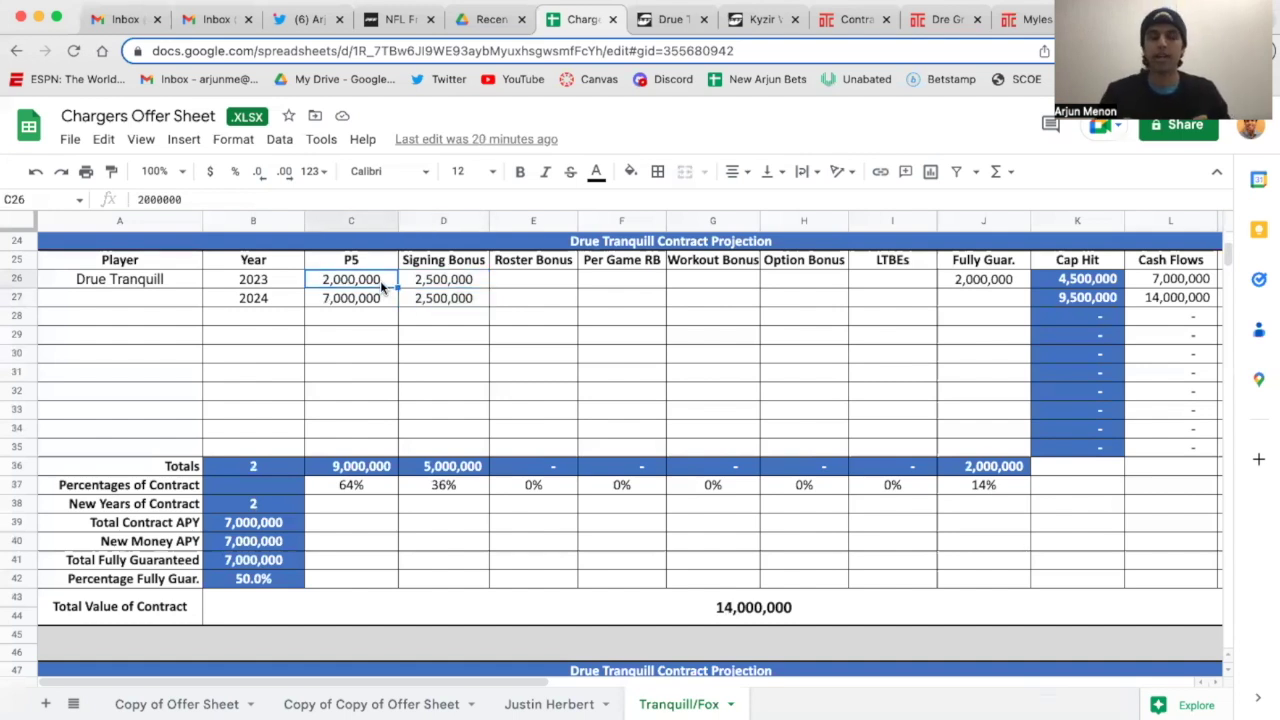
left_click(372, 298)
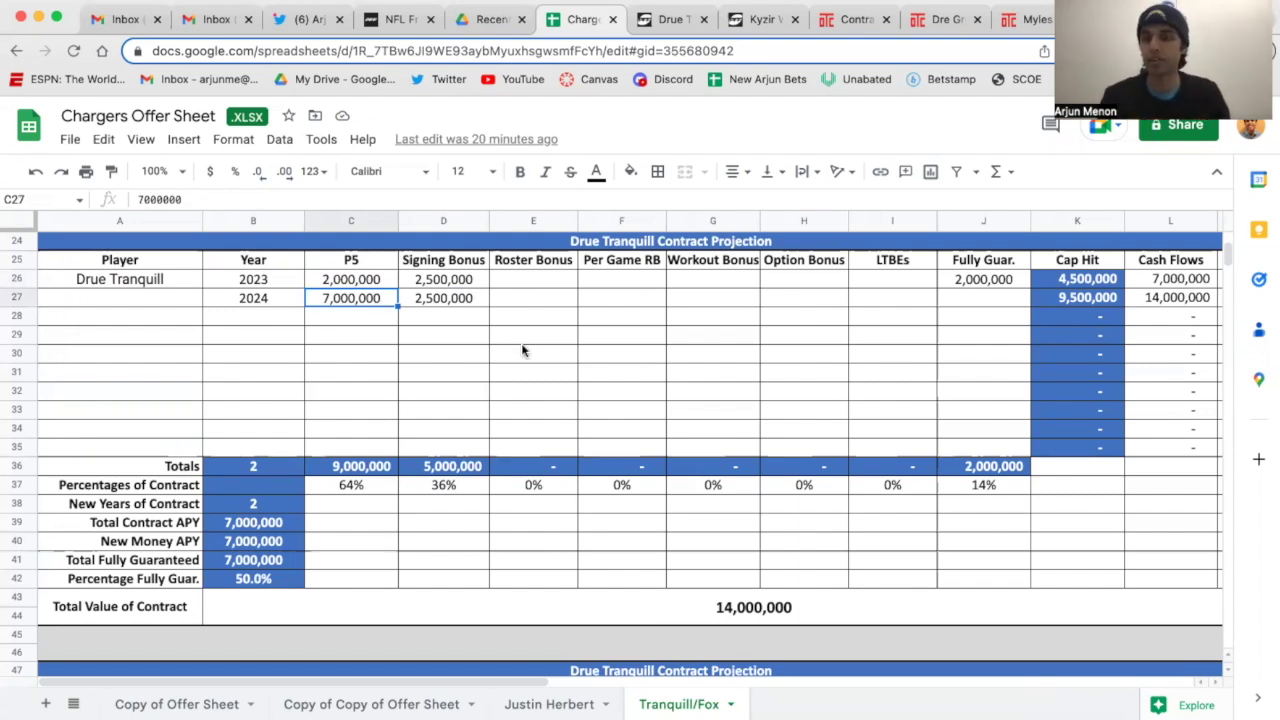
scroll(522, 350, "right", 2)
scroll(522, 350, "left", 2)
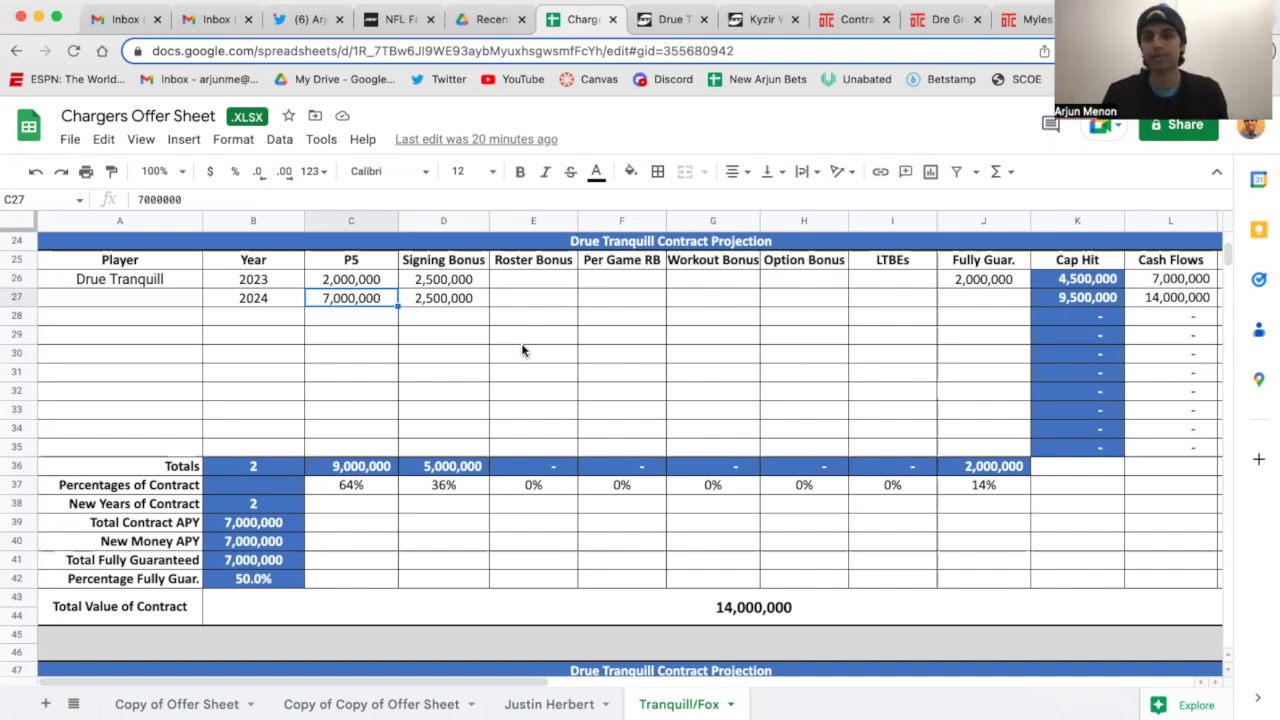
In the lower-value three-year Tranquill projection, set the 2023 fully guaranteed amount to 1,500,000
scroll(521, 347, "down", 5)
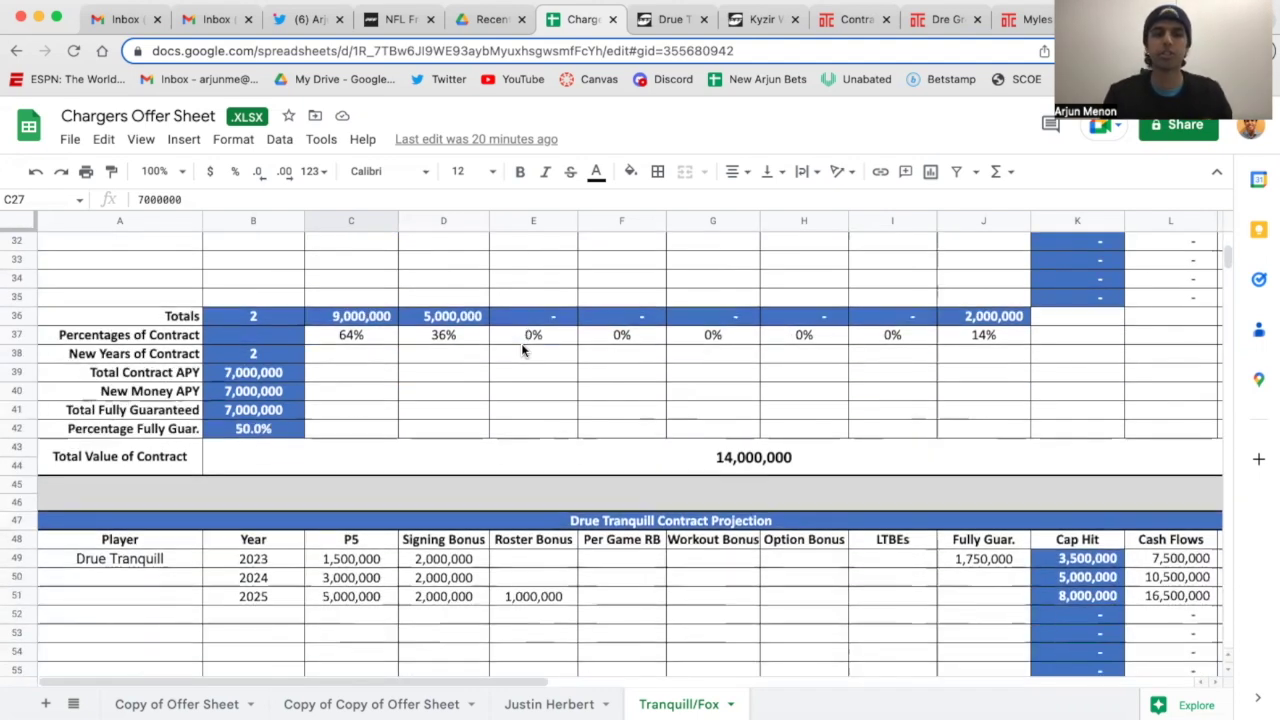
scroll(521, 343, "down", 3)
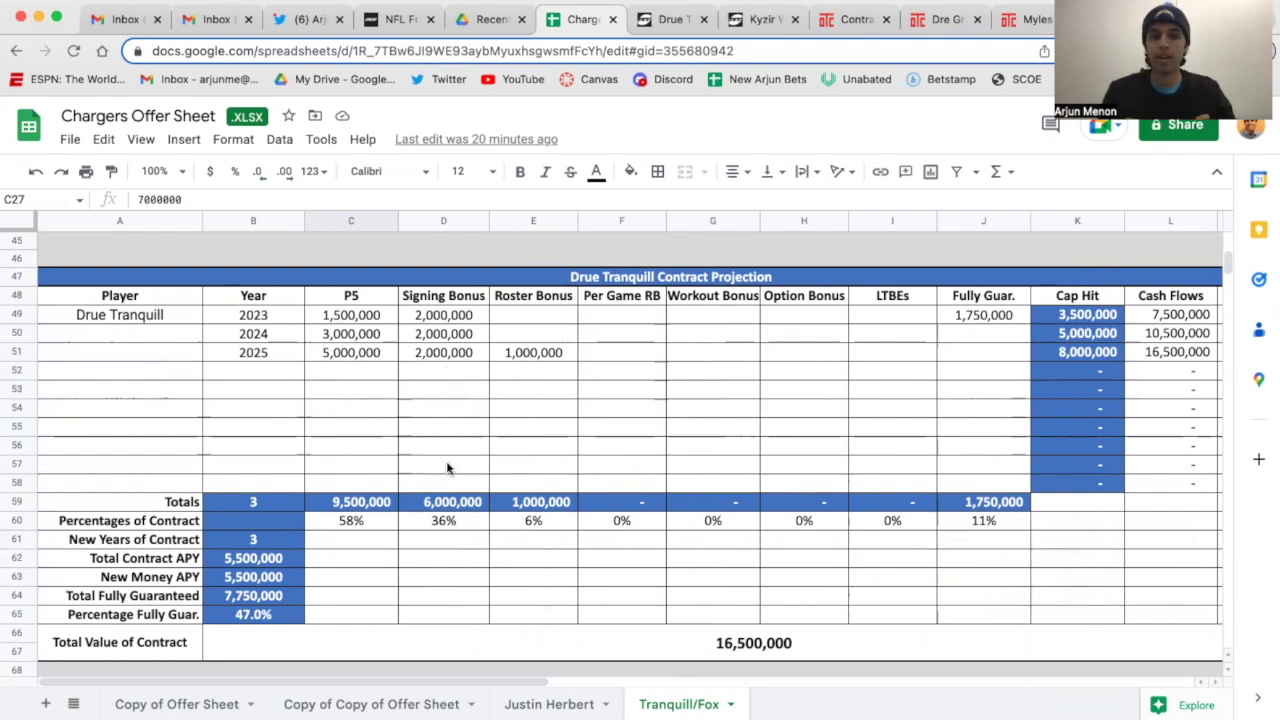
left_click(452, 503)
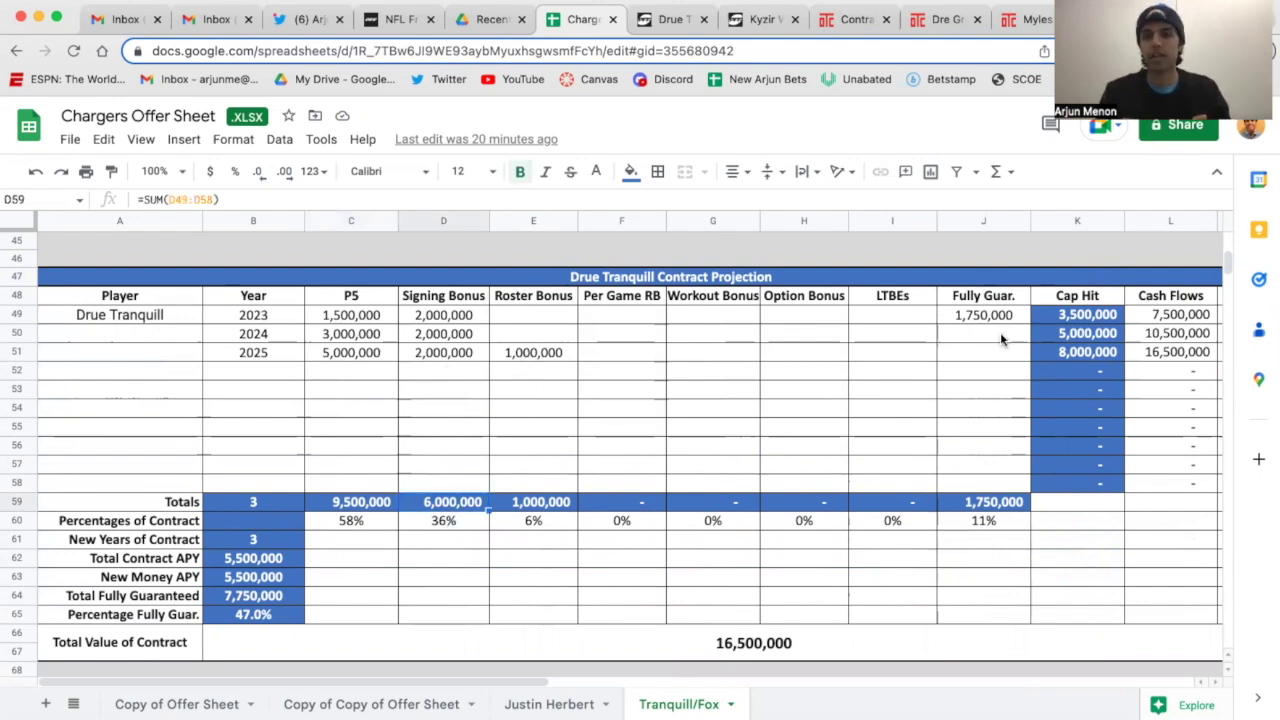
left_click(993, 320)
type("1,500,")
type("0000")
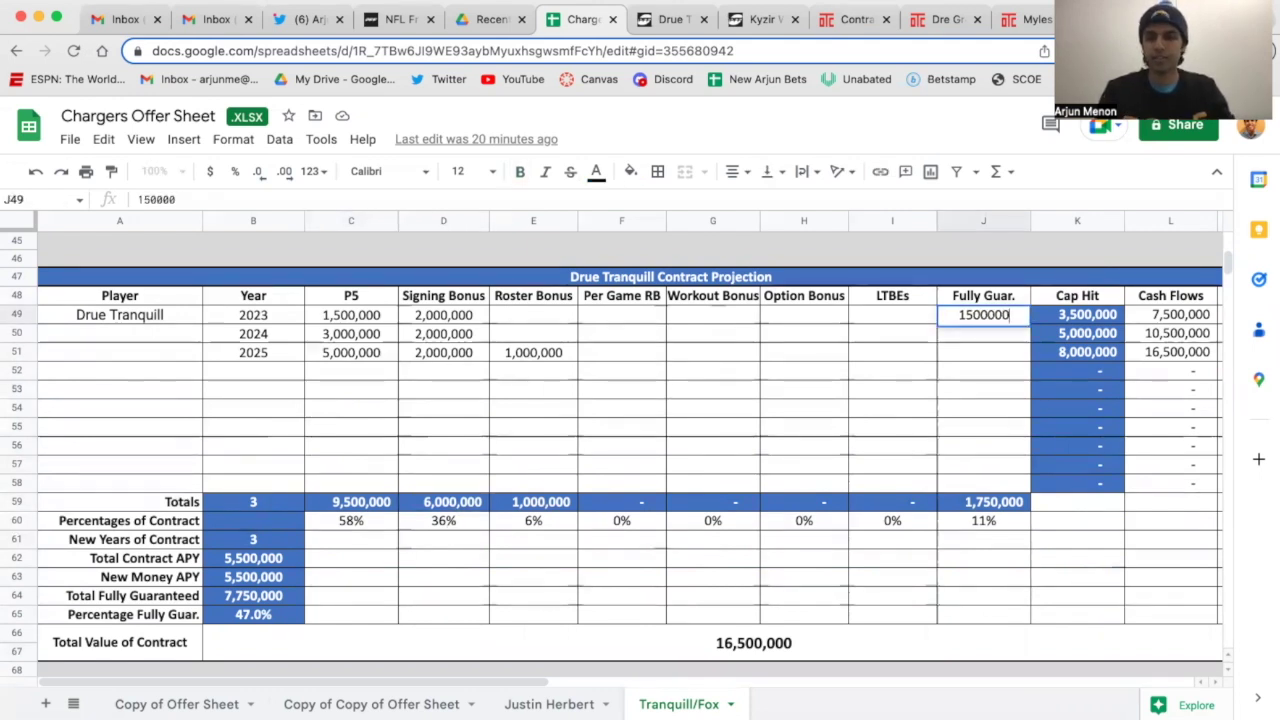
key("Return")
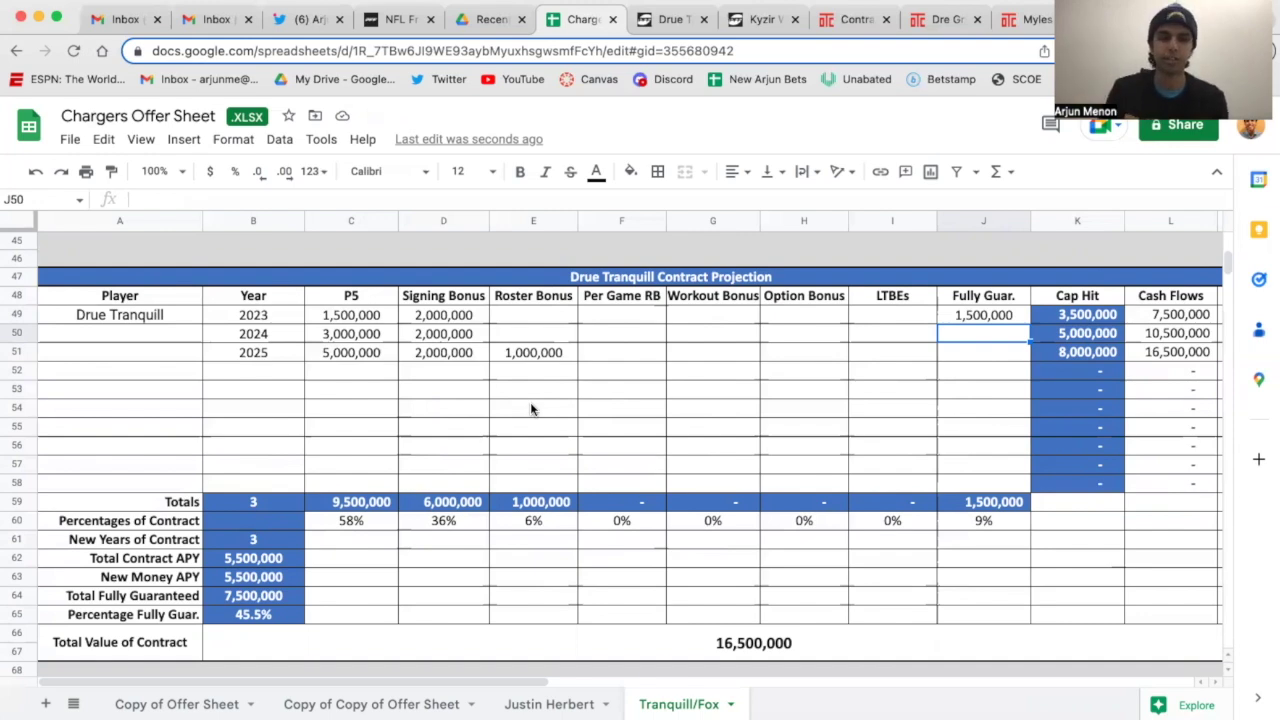
Review the second two-year Tranquill projection and the Morgan Fox contract projection further down the sheet
scroll(531, 408, "down", 7)
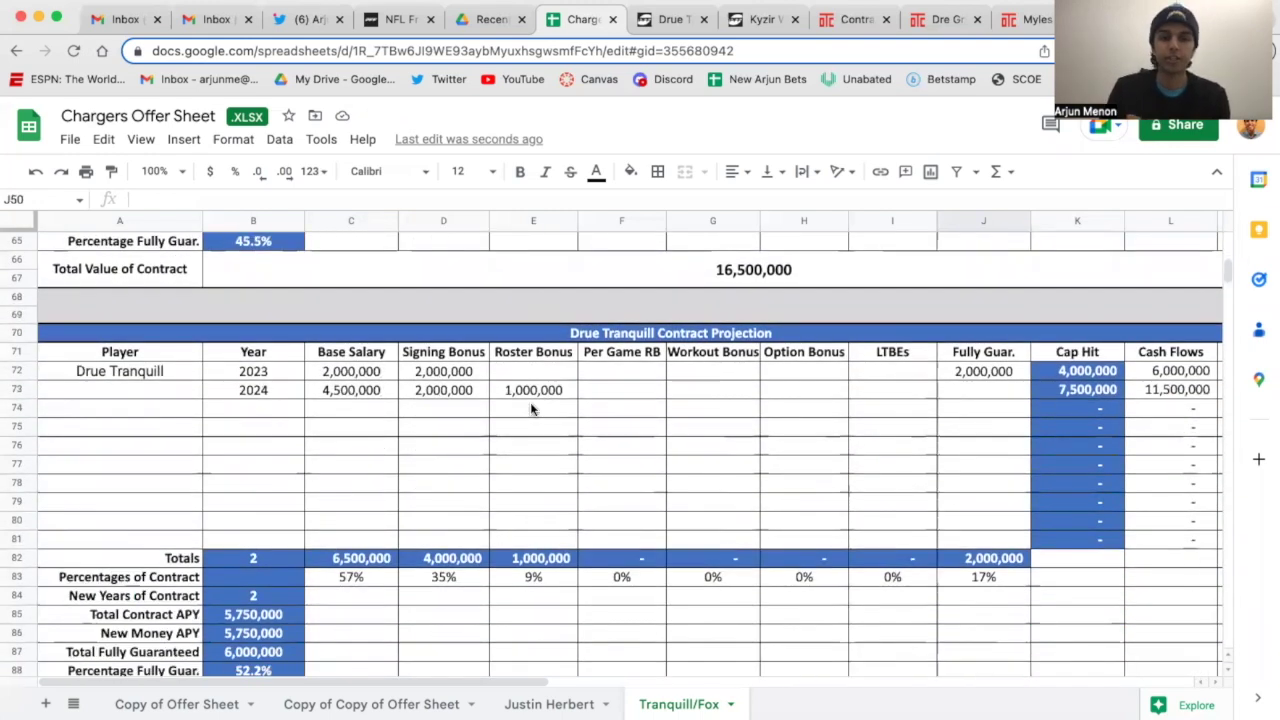
scroll(531, 408, "down", 2)
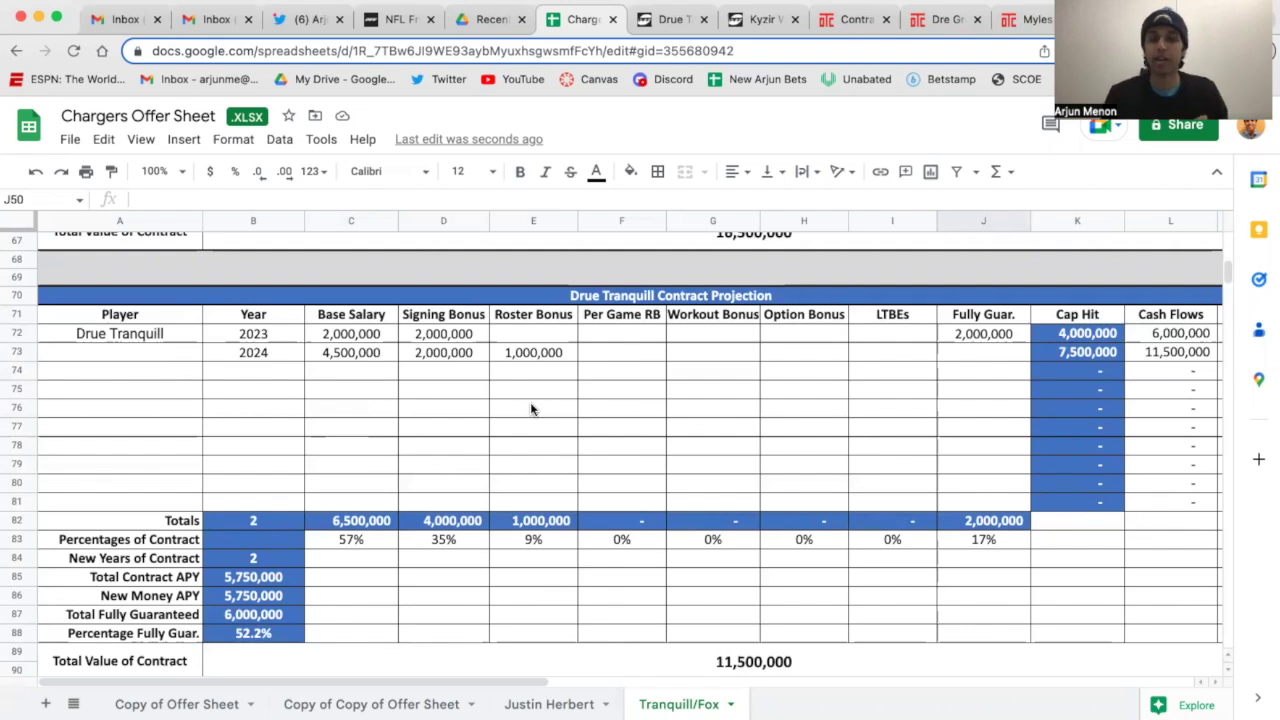
scroll(531, 408, "down", 7)
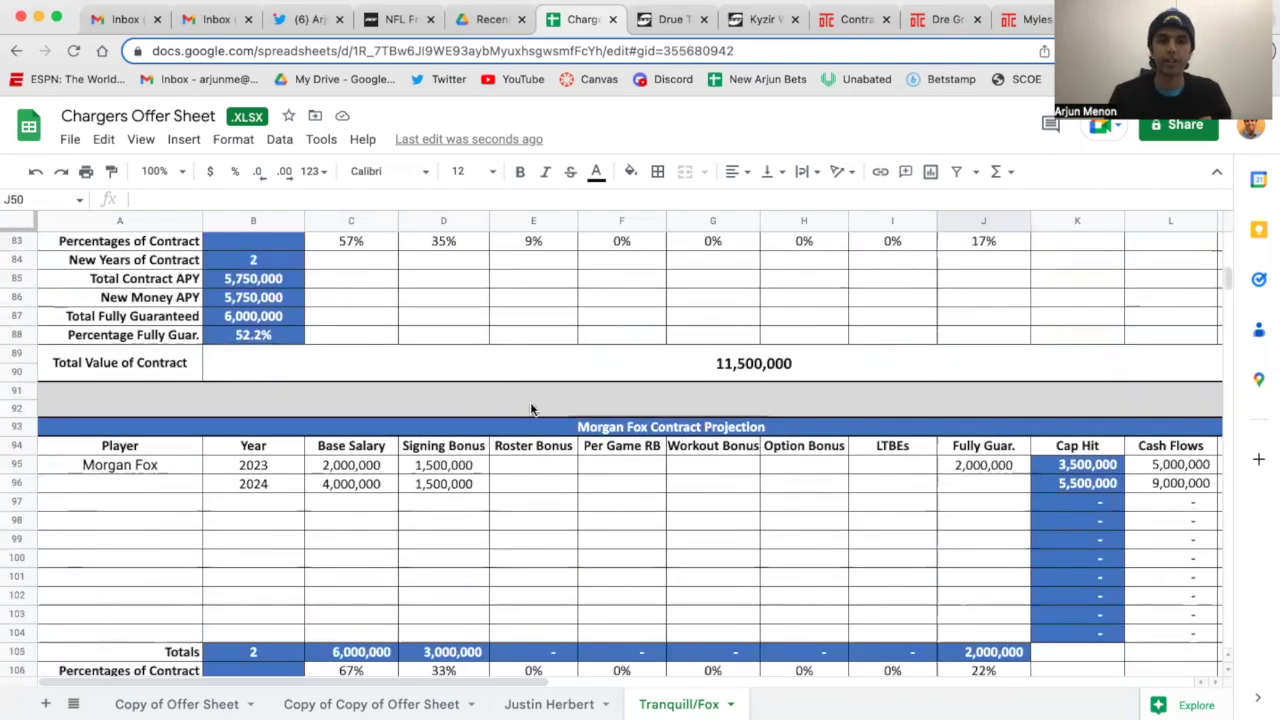
scroll(531, 408, "down", 2)
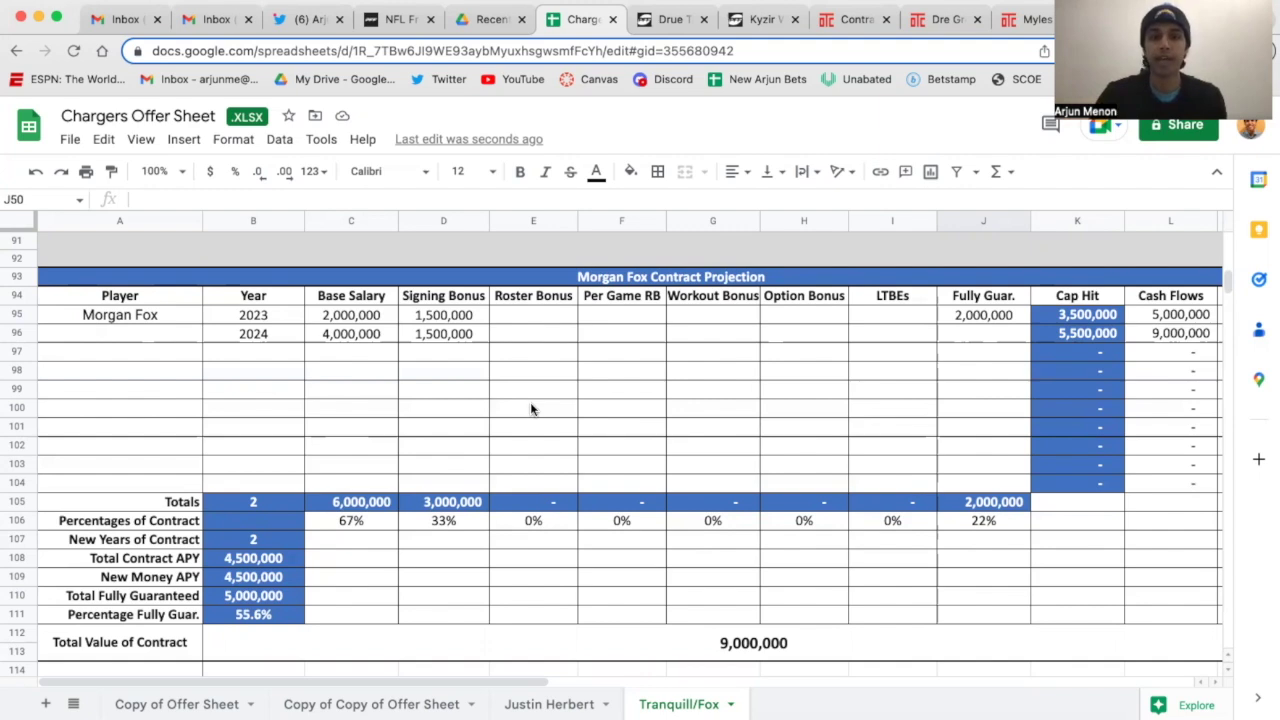
Check Morgan Fox's projected contract in PFF's free agency rankings against his projection in the Chargers Offer Sheet
left_click(392, 22)
scroll(437, 412, "down", 3)
left_click_drag(414, 430, 255, 421)
left_click(255, 421)
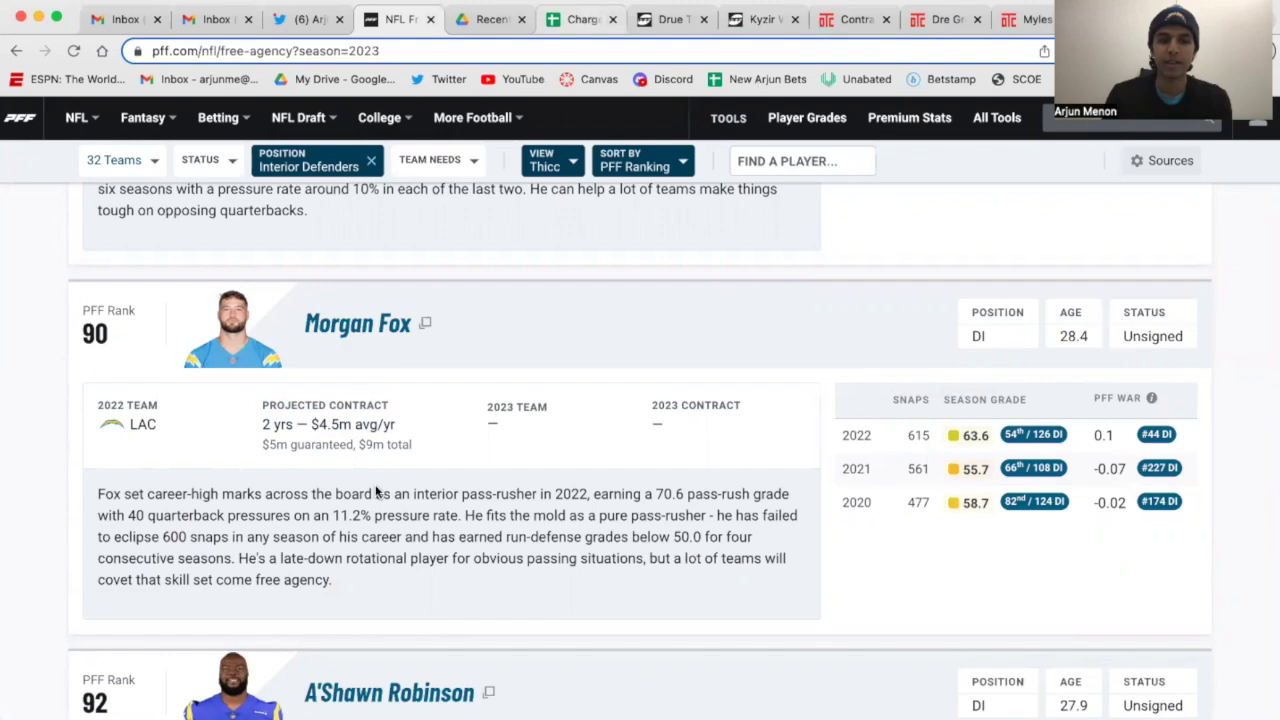
left_click(578, 20)
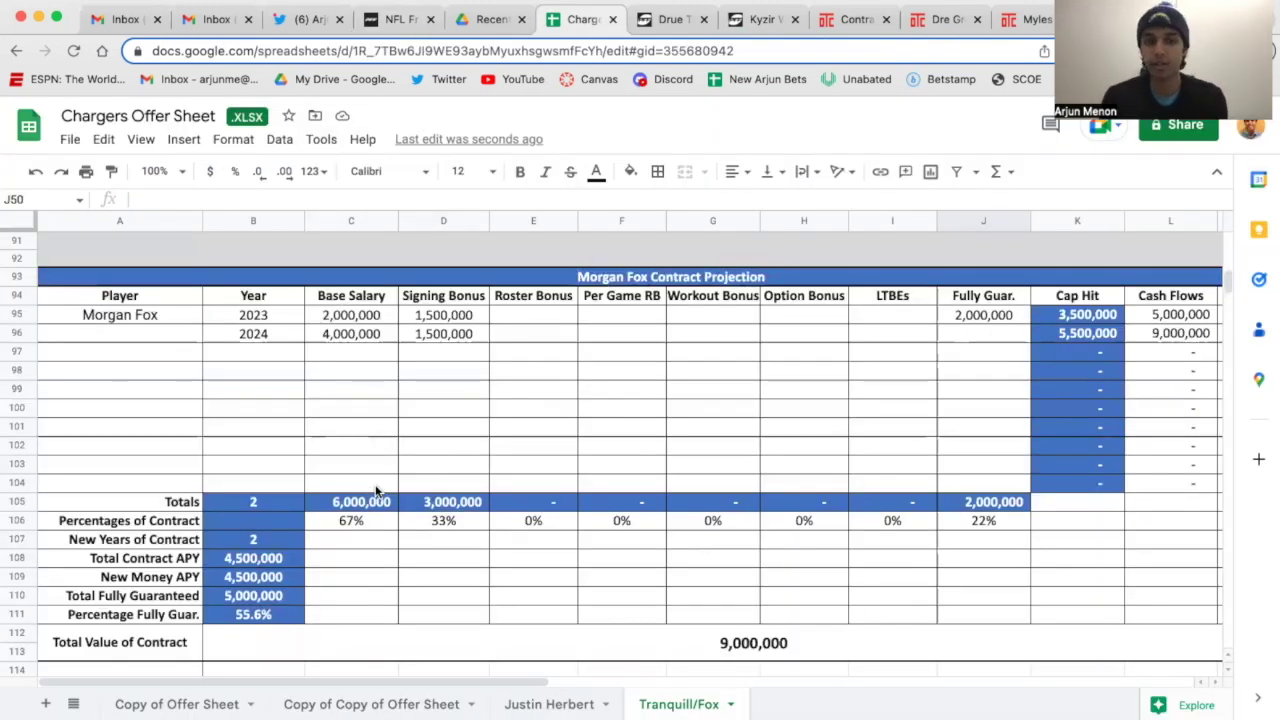